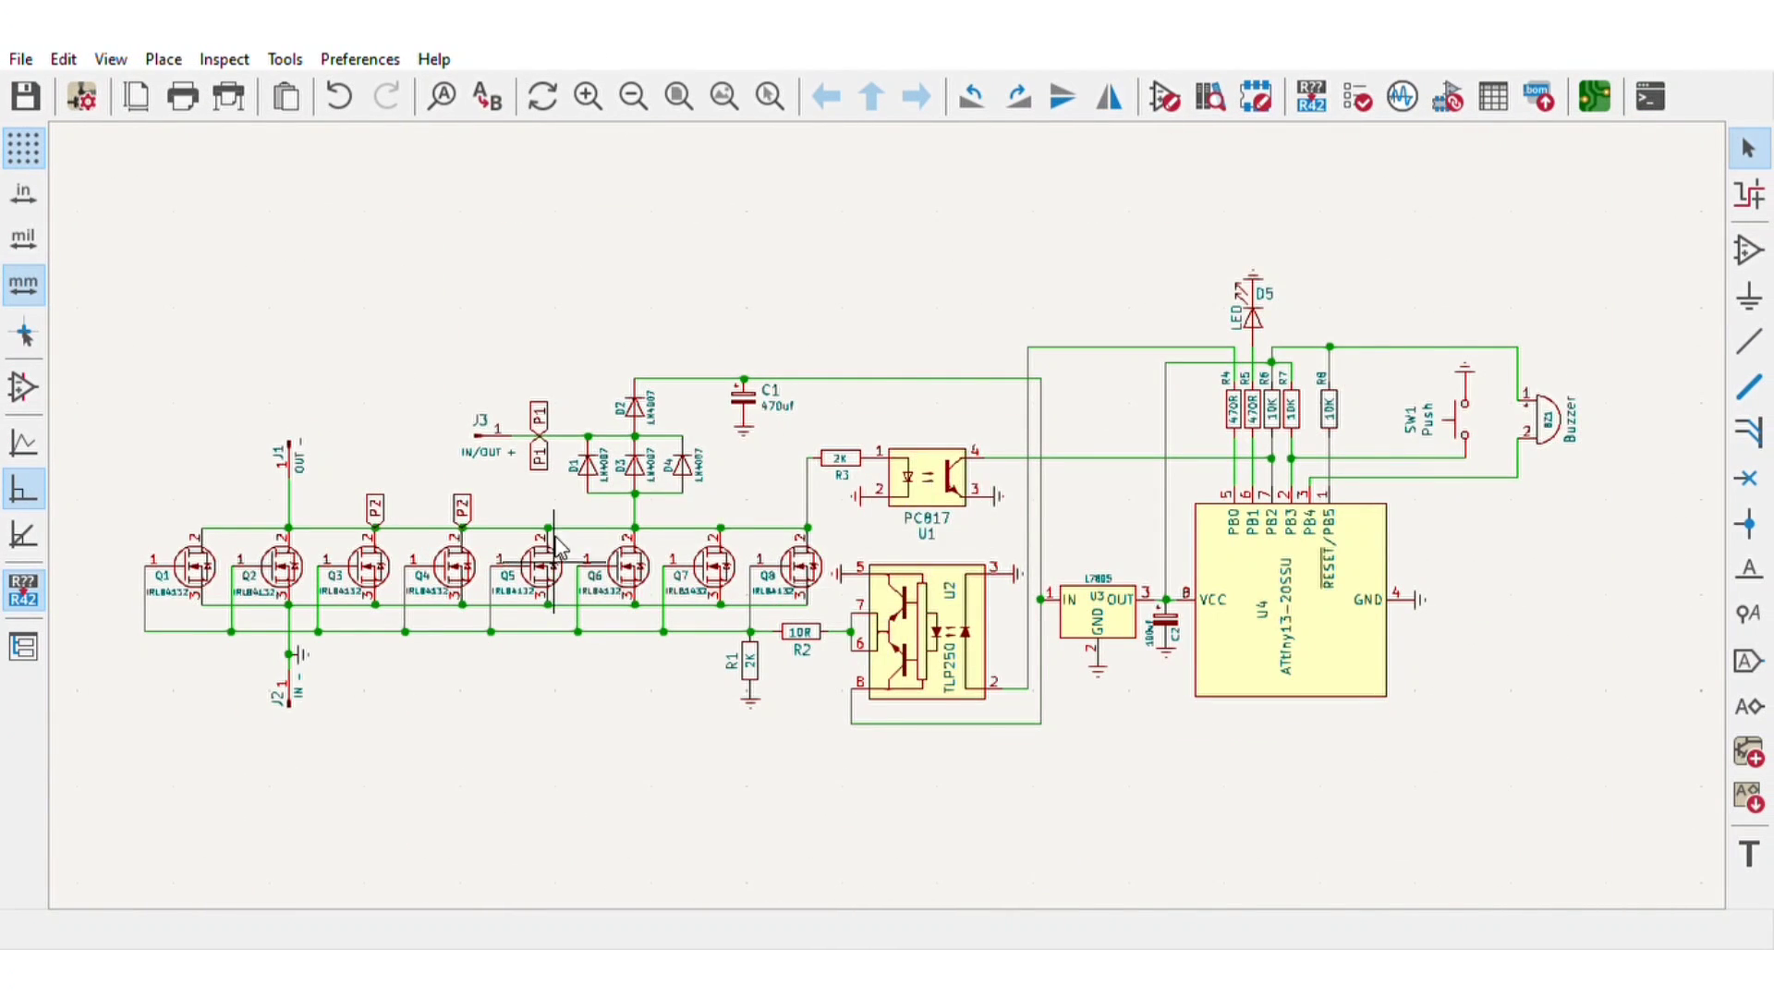
Step: Examine the spot welder schematic: the MOSFET bank Q1–Q8, TLP250 driver, PC817, ATtiny13 with switch and buzzer, and input/output connectors
scroll(556, 541, up, 3)
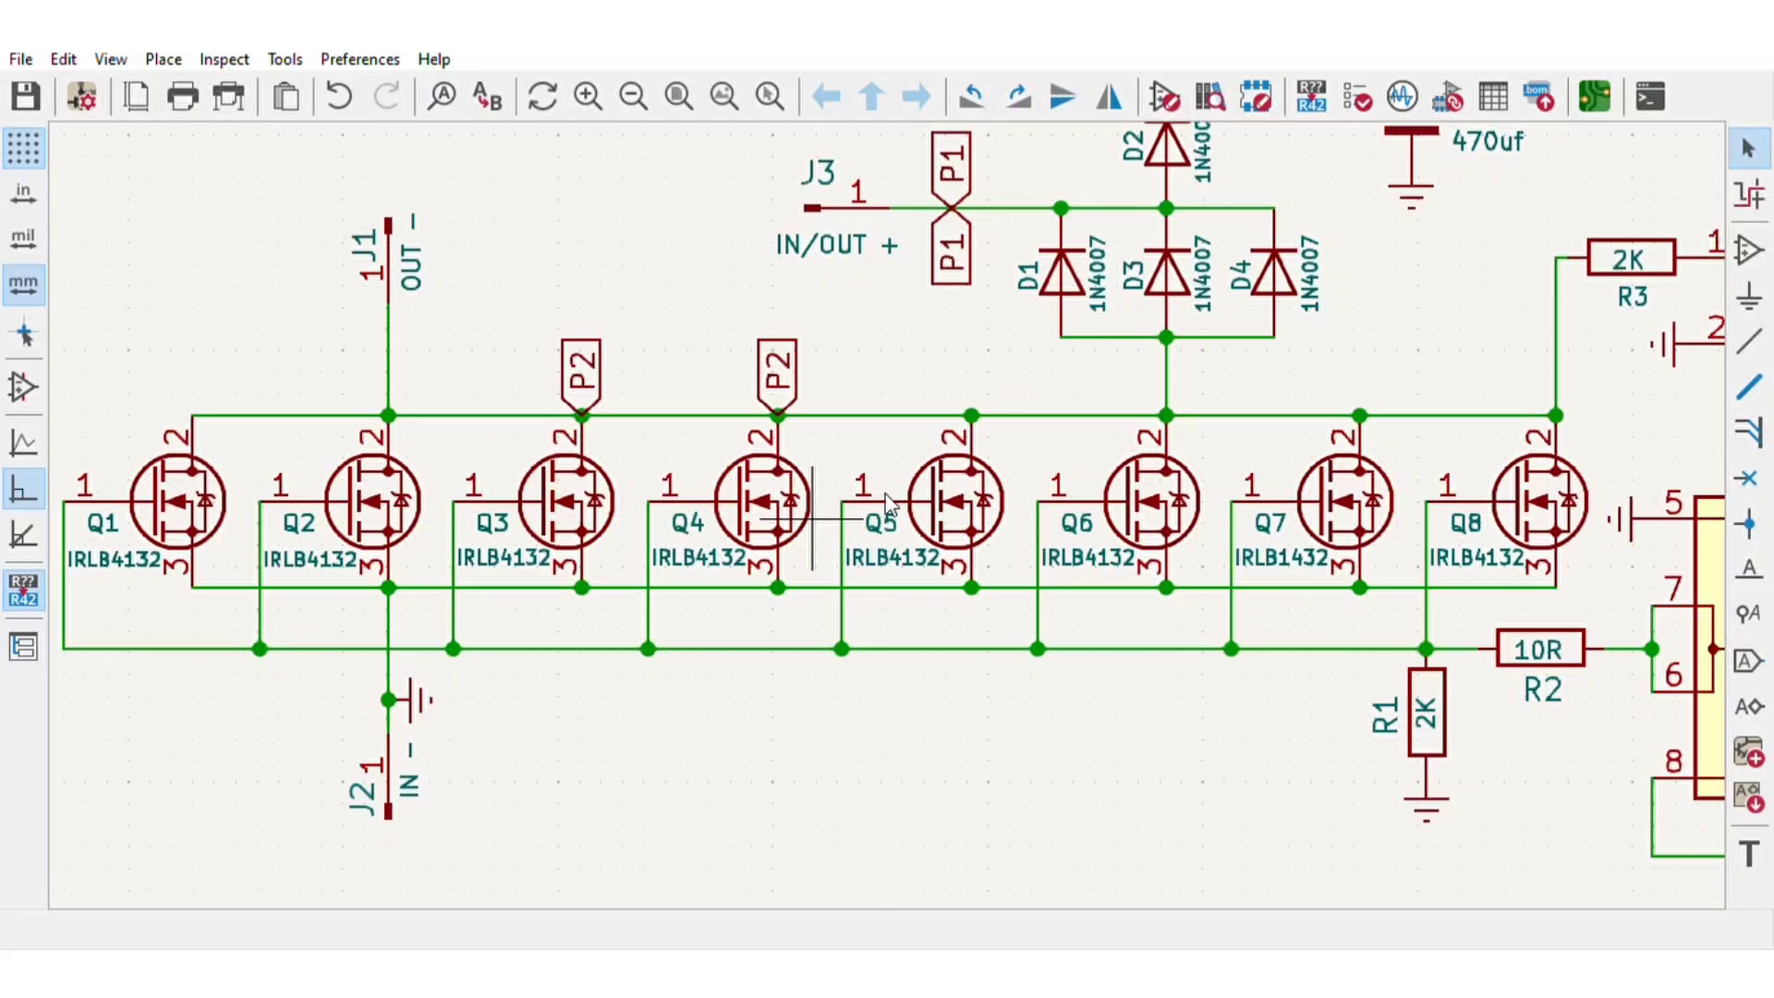
scroll(886, 503, down, 2)
scroll(1459, 540, up, 3)
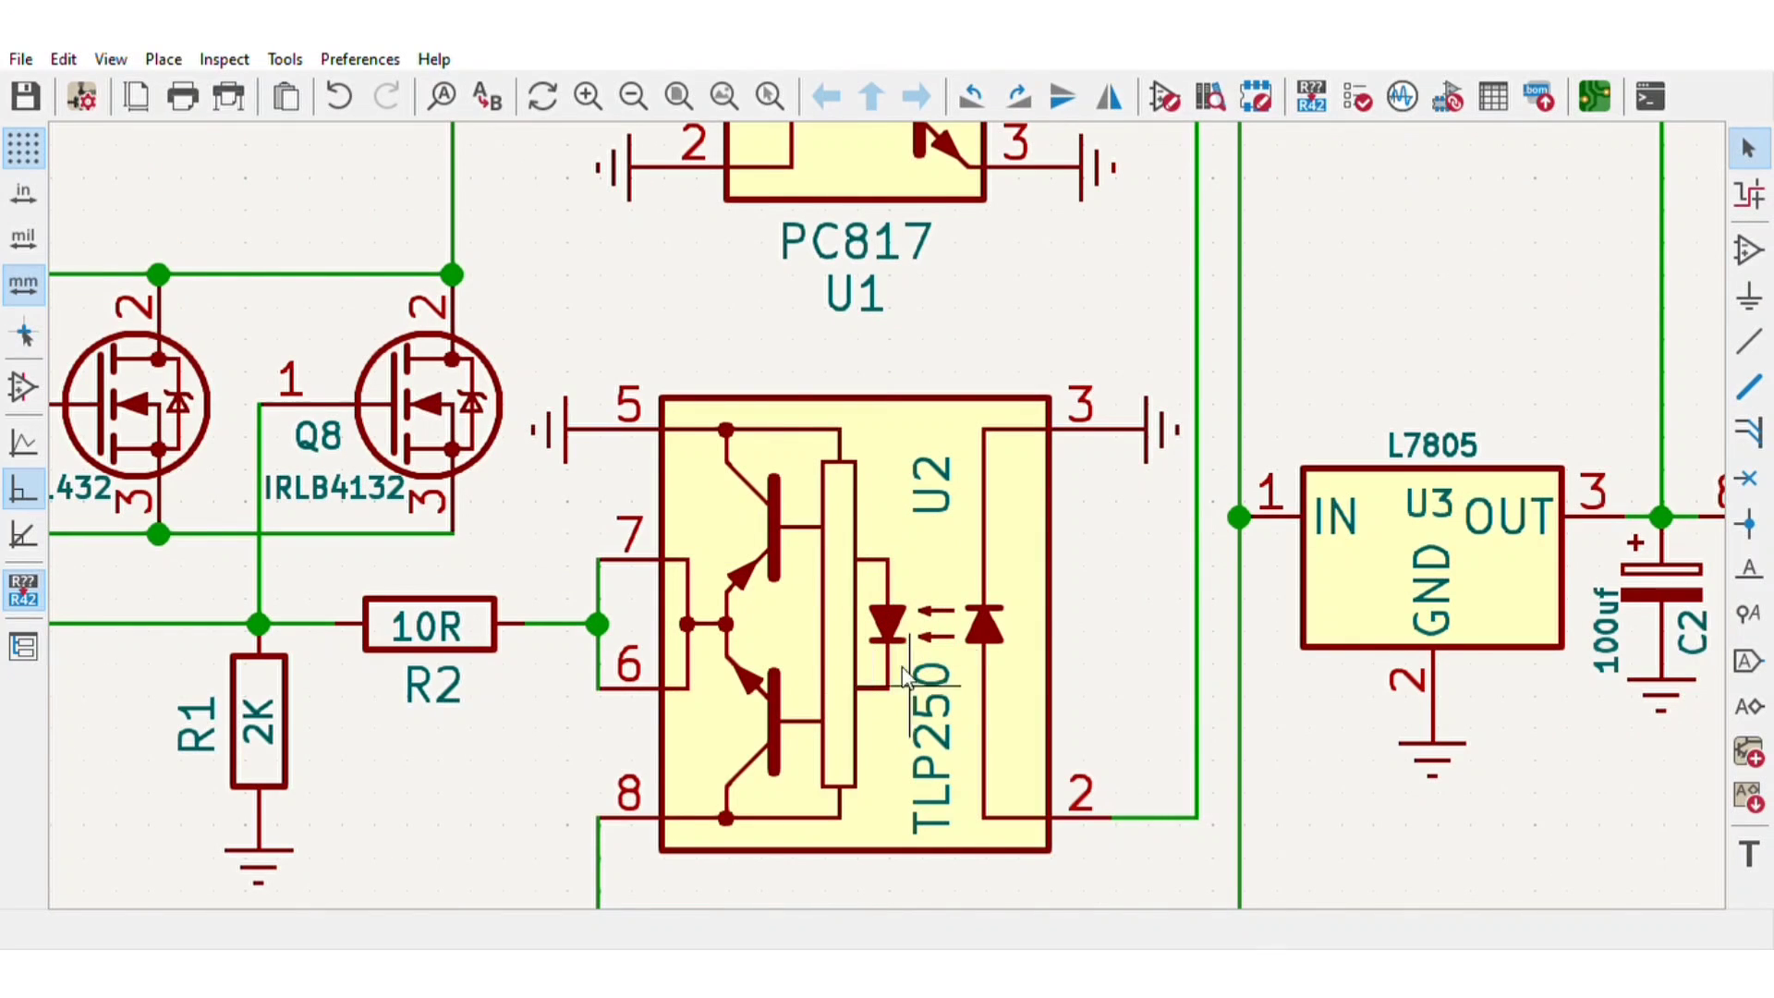
scroll(856, 631, down, 3)
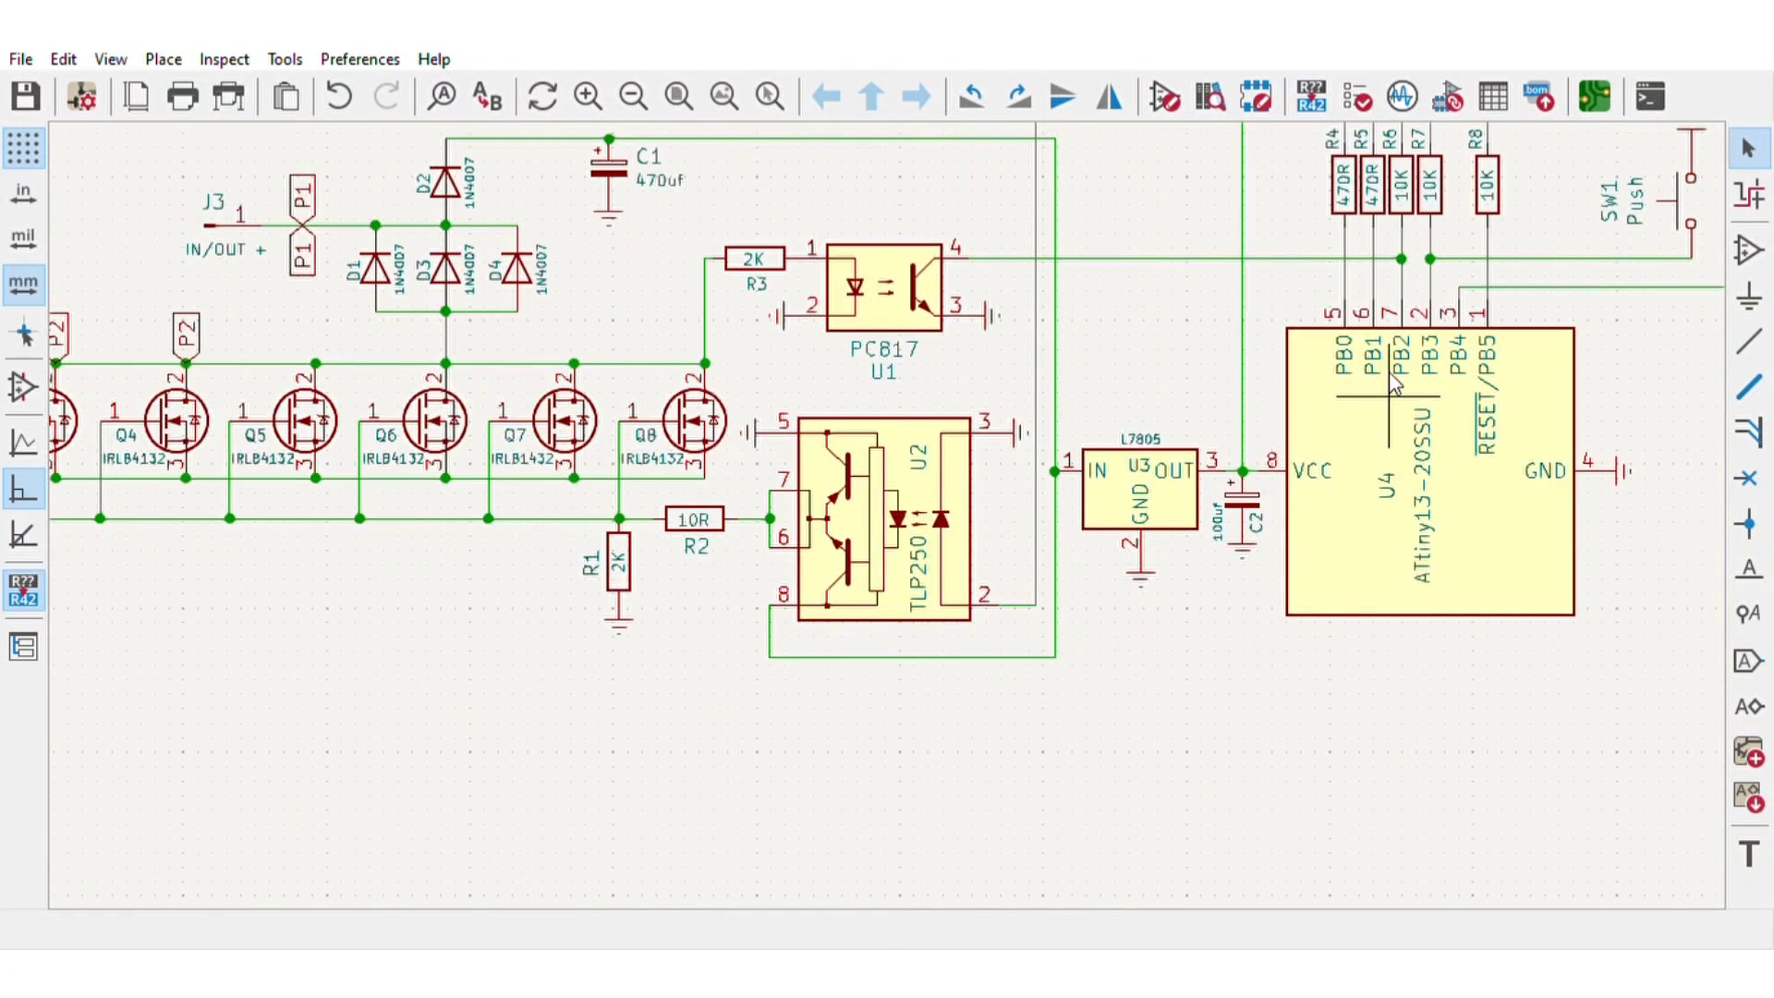
scroll(1389, 372, up, 2)
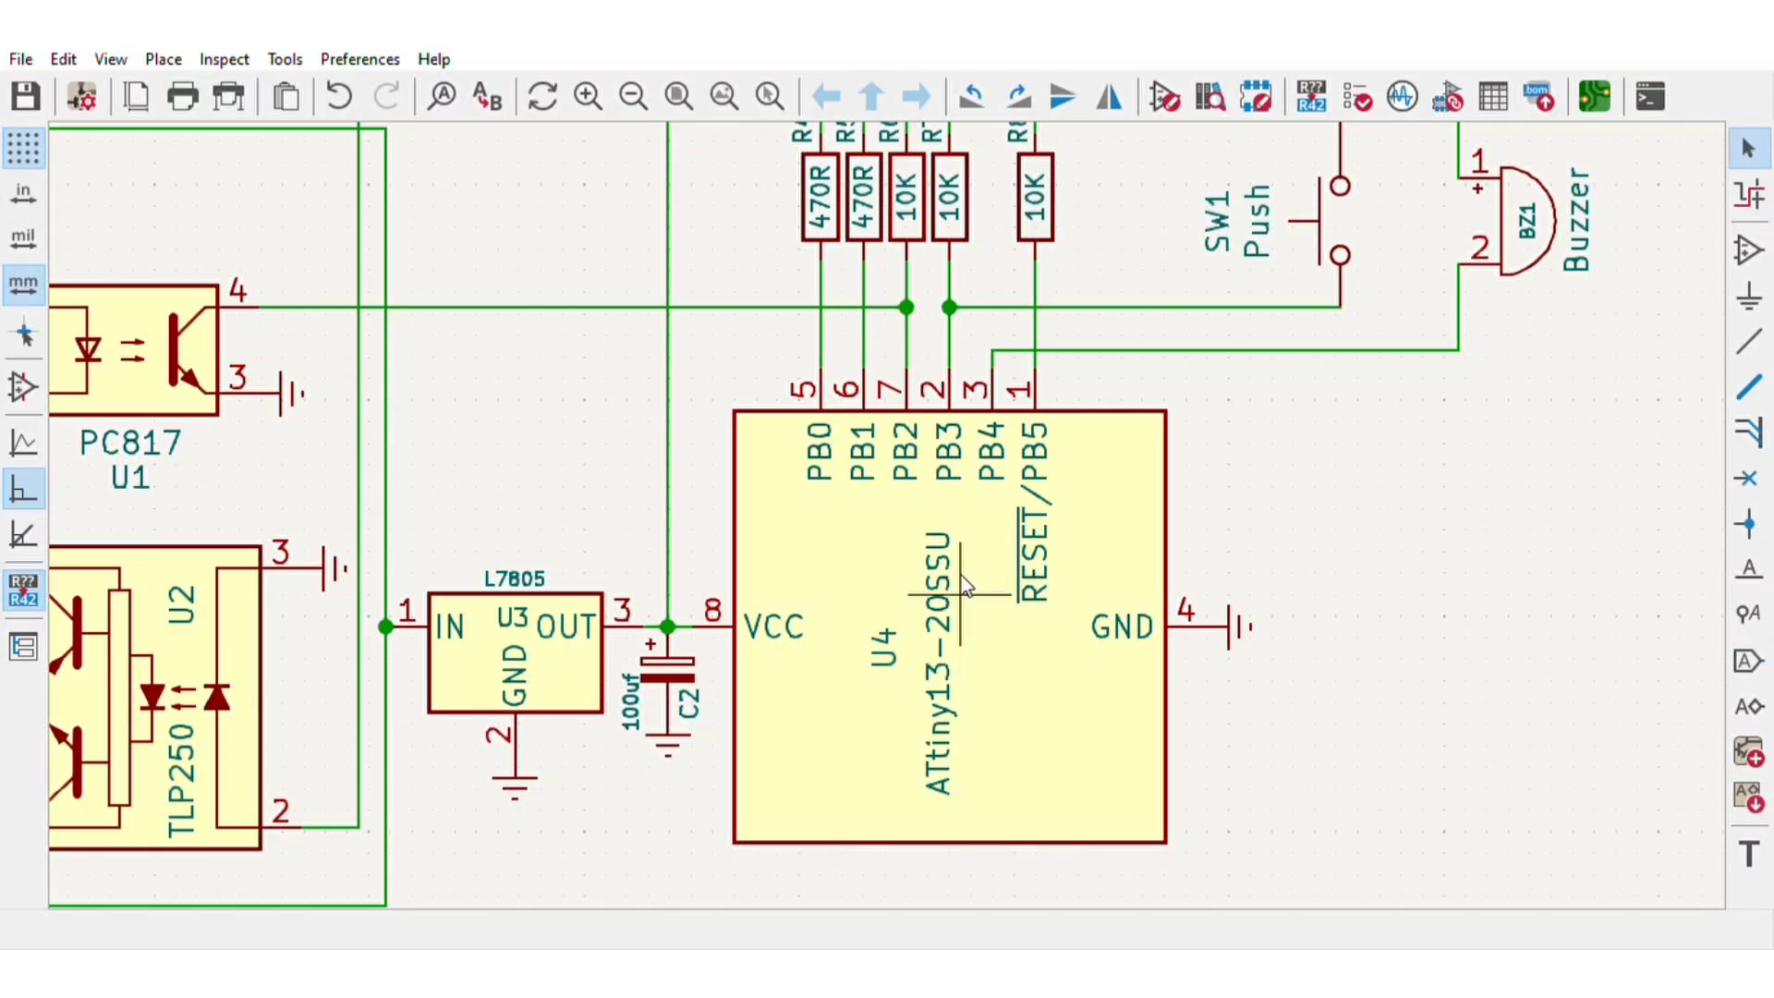
scroll(941, 582, down, 2)
scroll(1236, 299, up, 2)
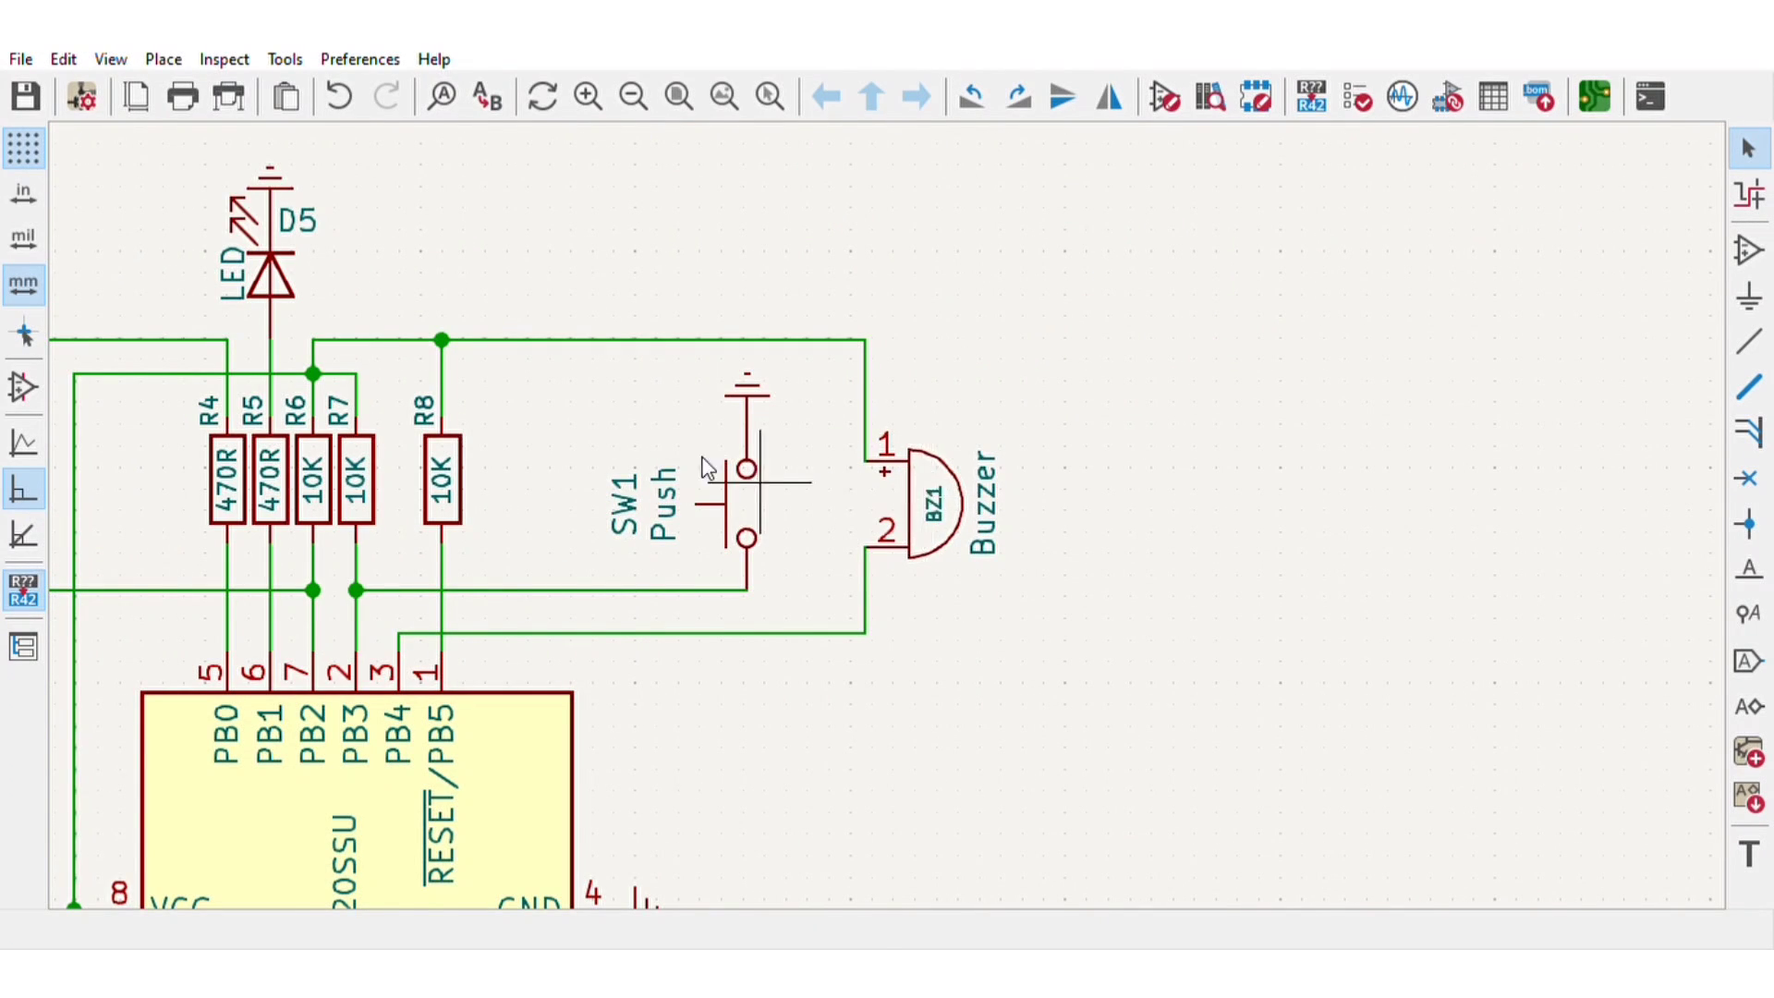
scroll(707, 468, down, 2)
scroll(541, 508, up, 3)
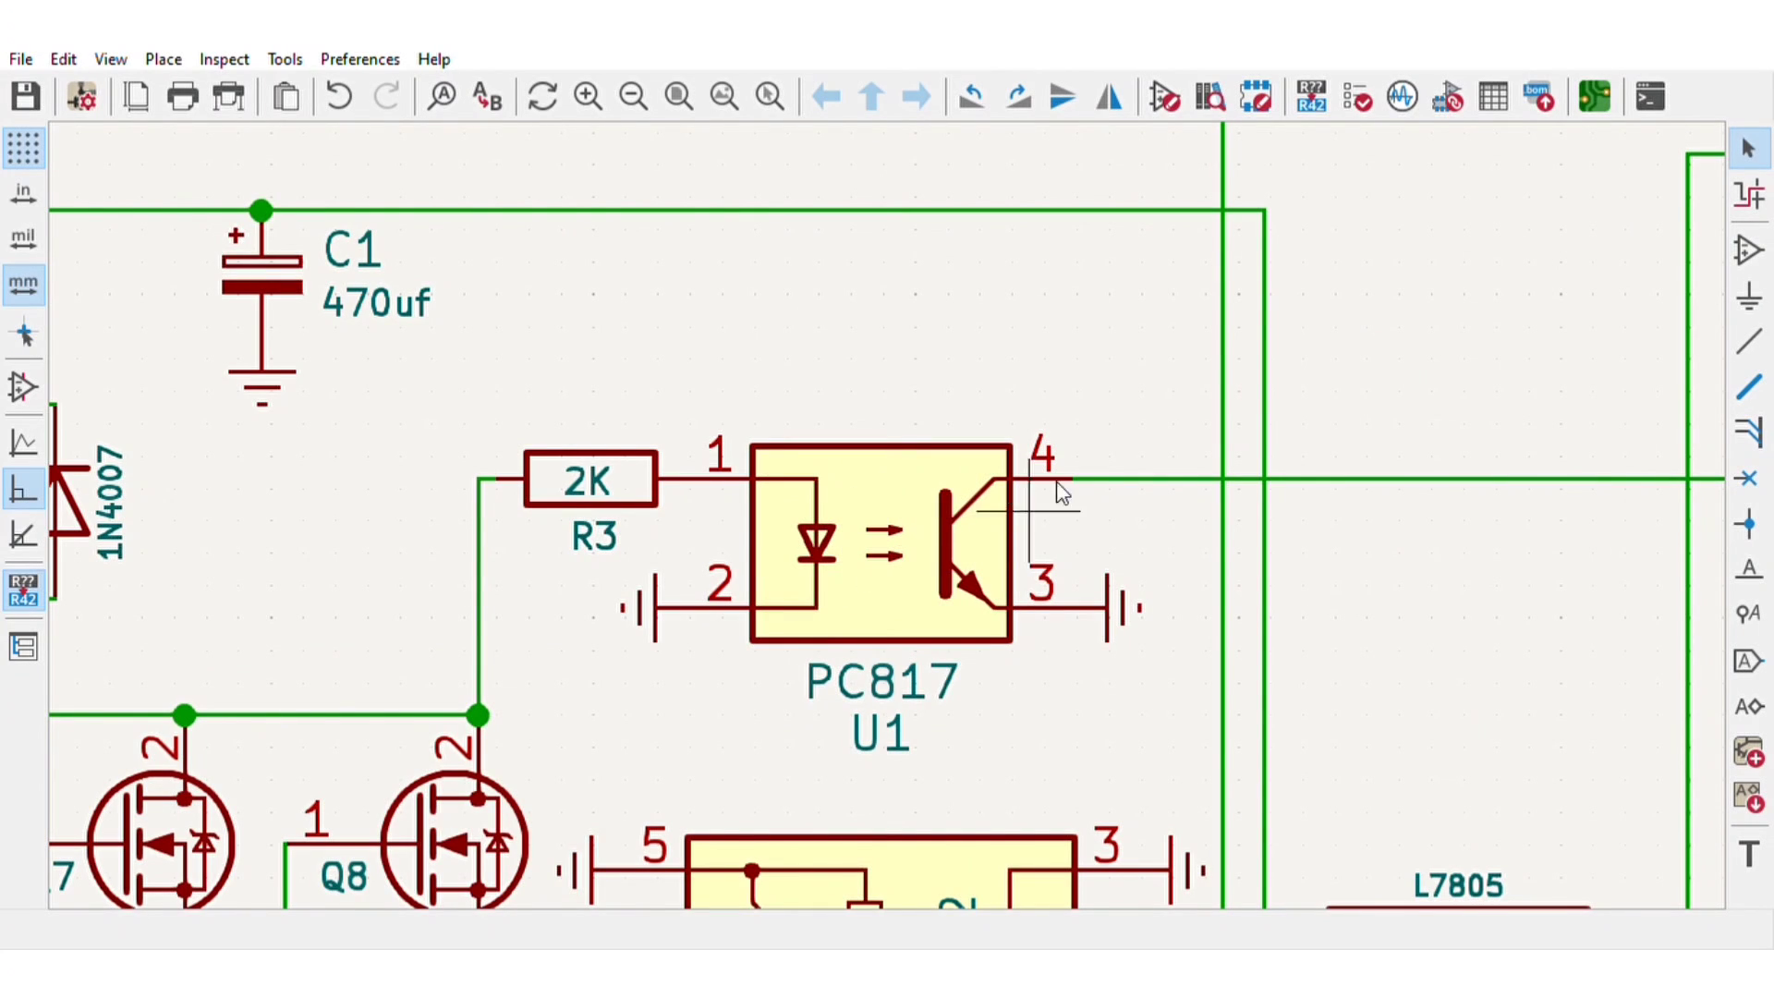
scroll(1369, 471, down, 2)
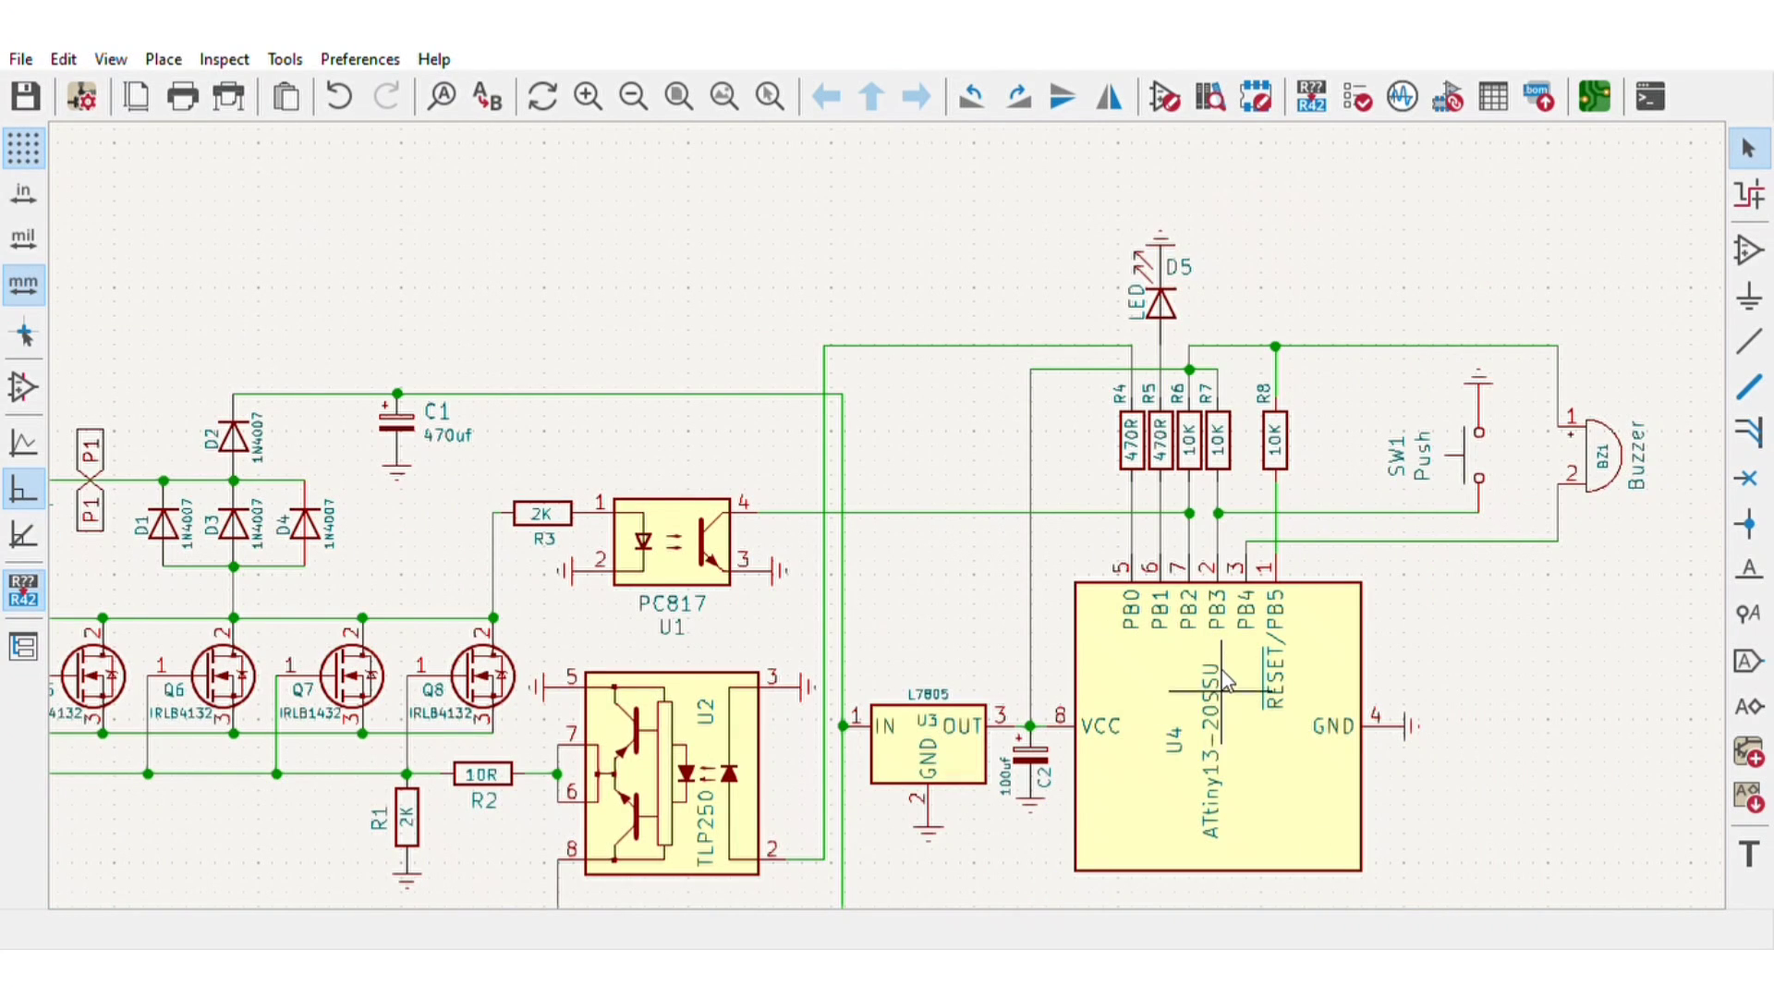
scroll(577, 749, up, 1)
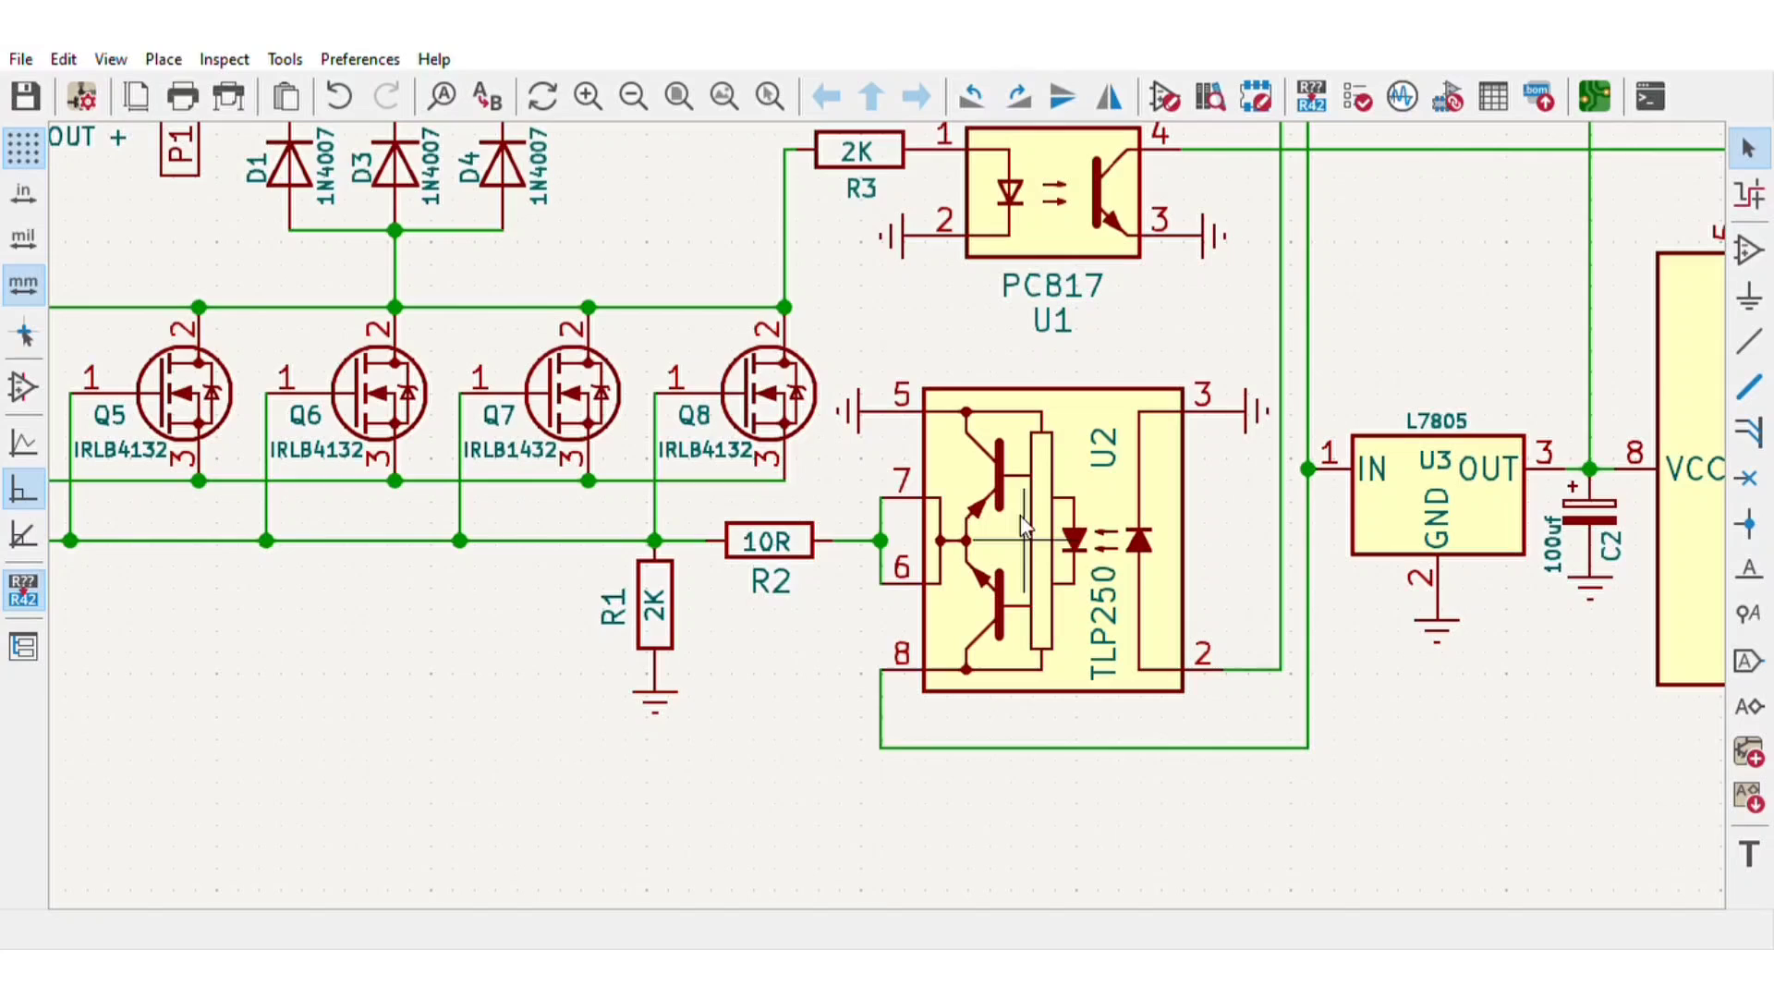
scroll(1010, 480, down, 2)
scroll(887, 490, up, 2)
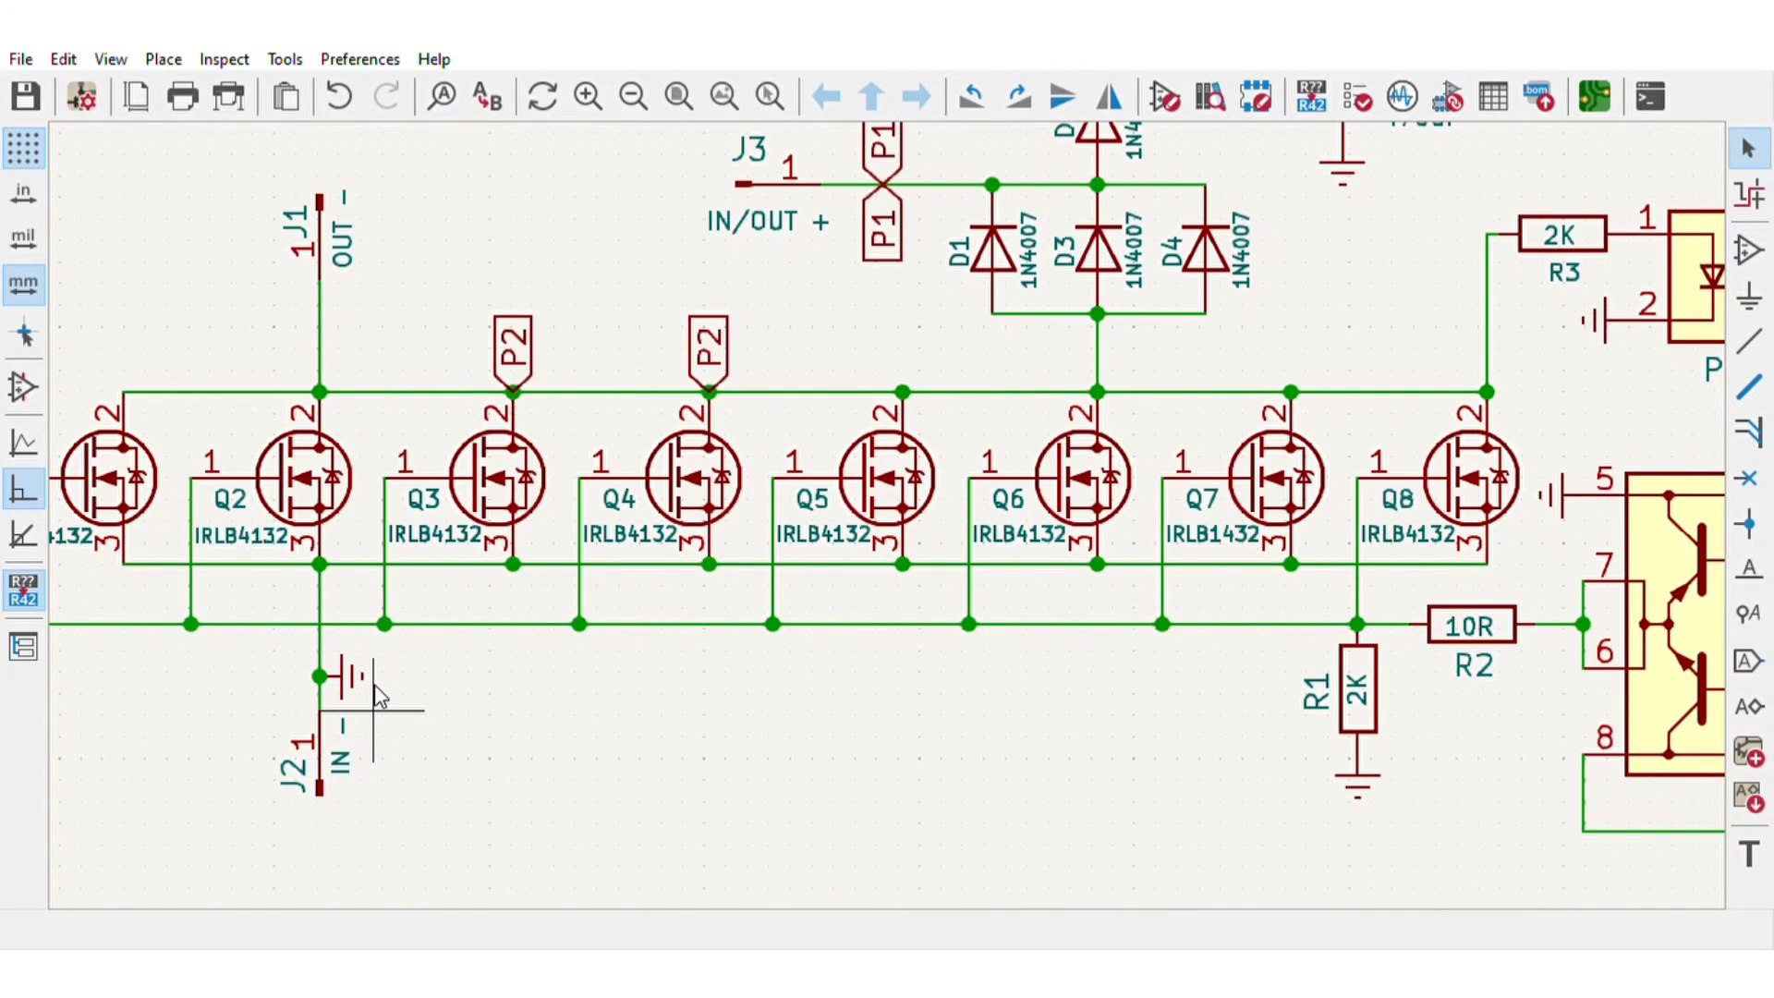
Step: Open the board layout from the schematic and inspect the B.Cu and F.Silkscreen layers
click(1595, 96)
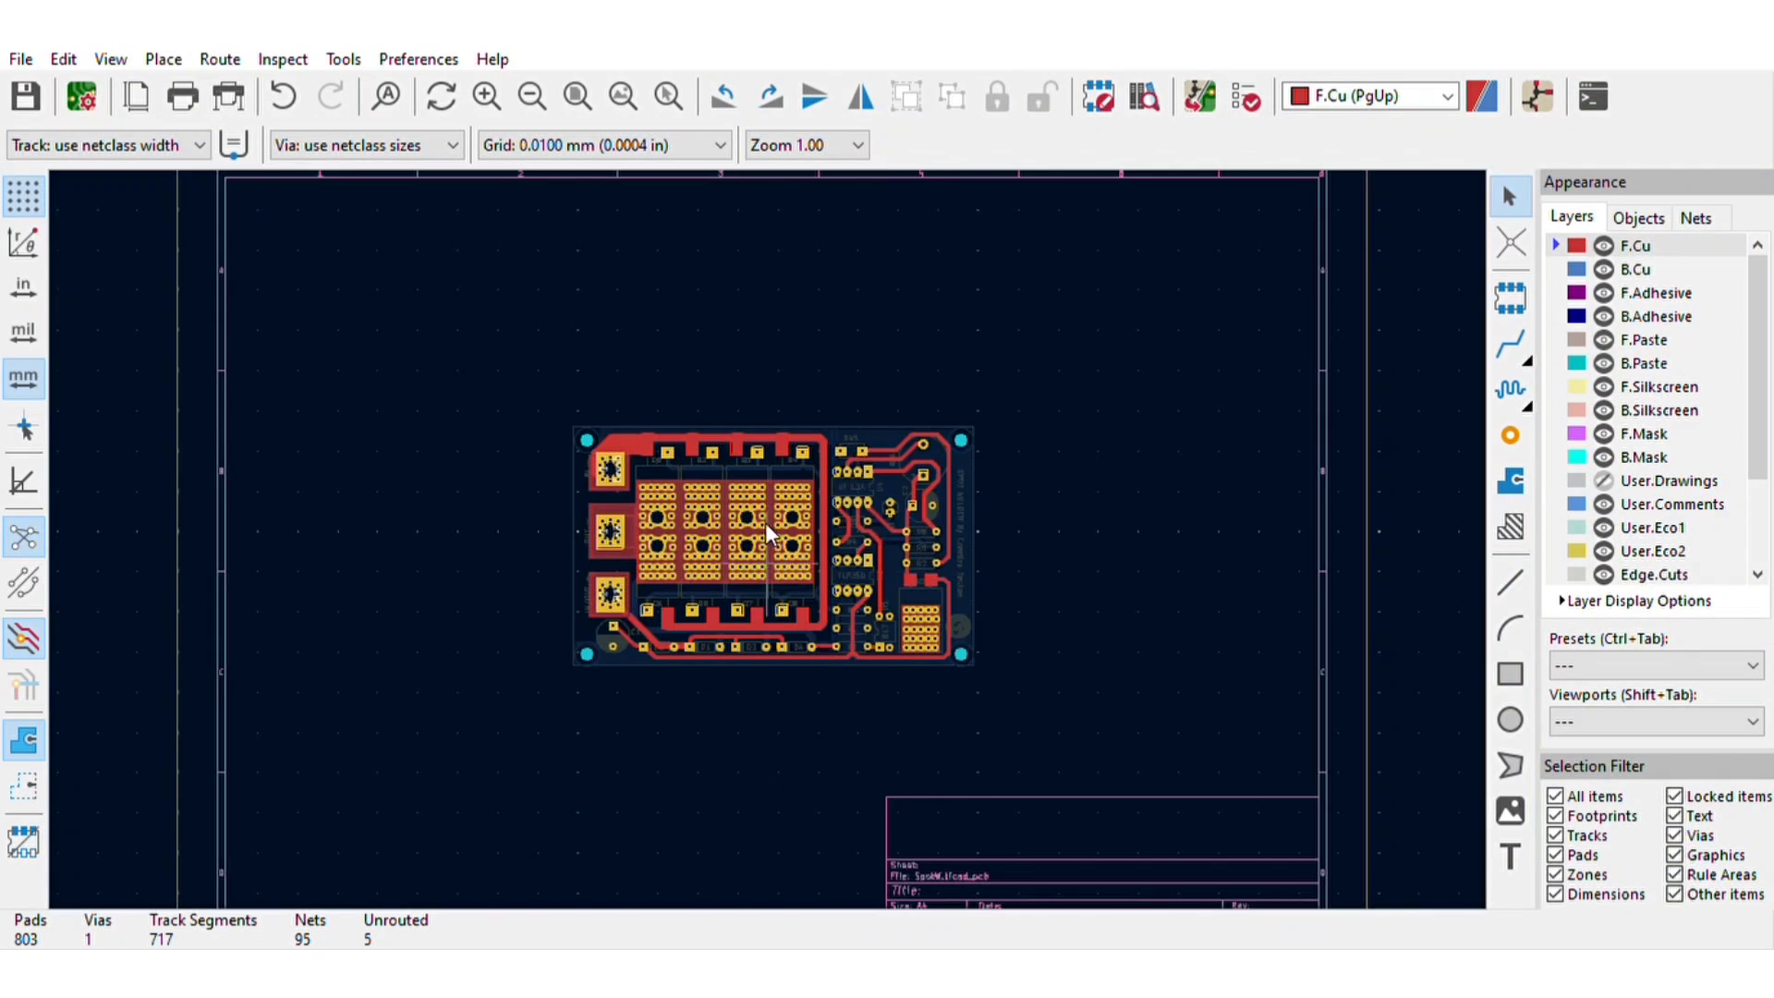
scroll(767, 534, up, 3)
click(1560, 268)
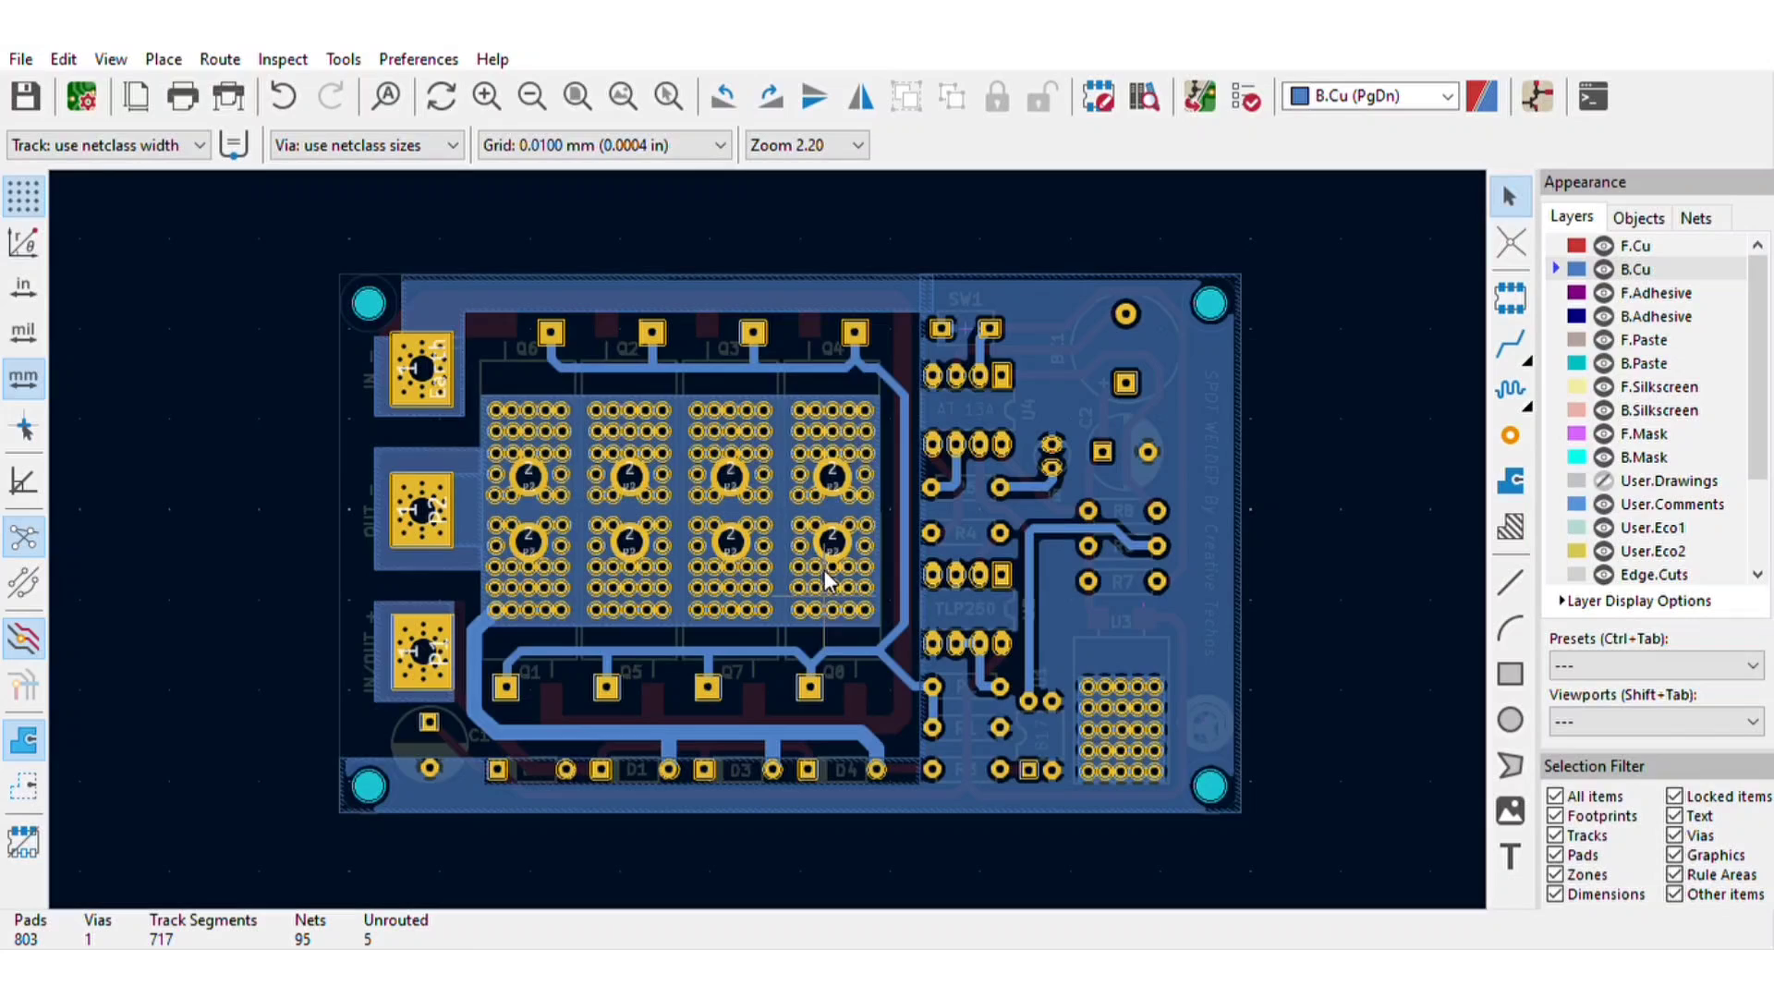
click(1572, 388)
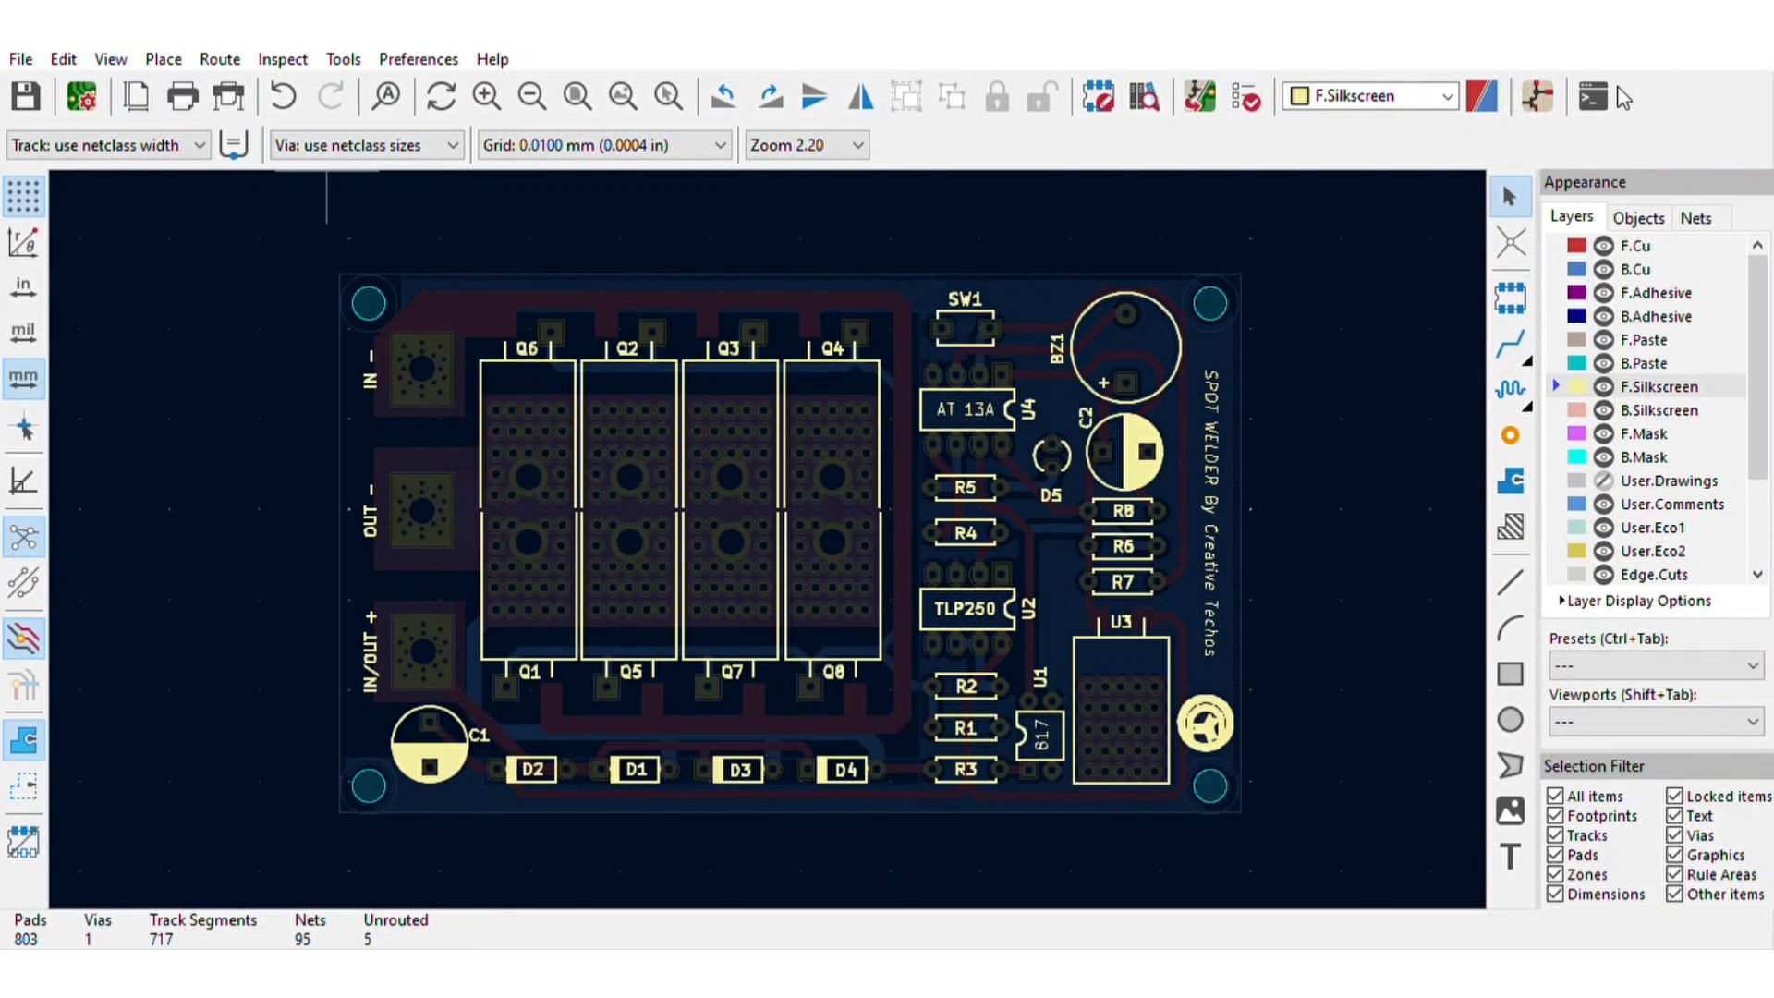
Step: Show the board in the 3D viewer and rotate the model to inspect it
key(alt+3)
scroll(905, 512, up, 3)
drag(905, 512, 515, 591)
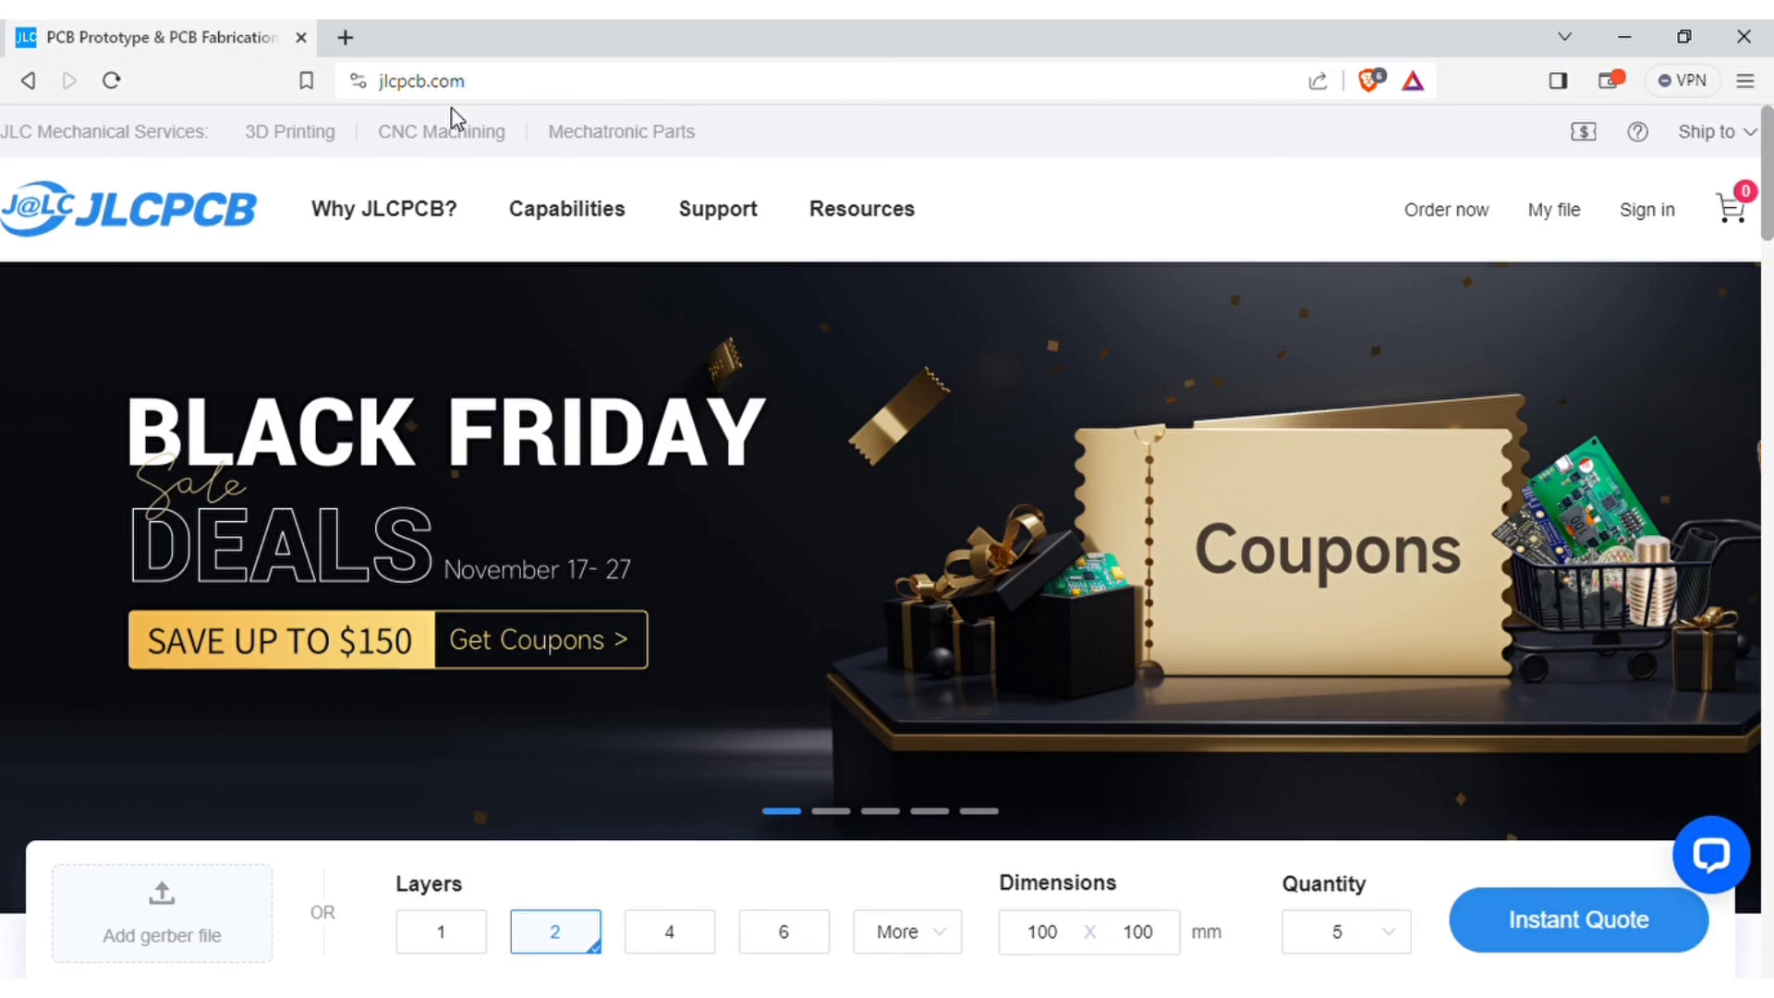
Step: On the JLCPCB website, upload the spot welder board's Gerber file for a quote
scroll(401, 219, down, 6)
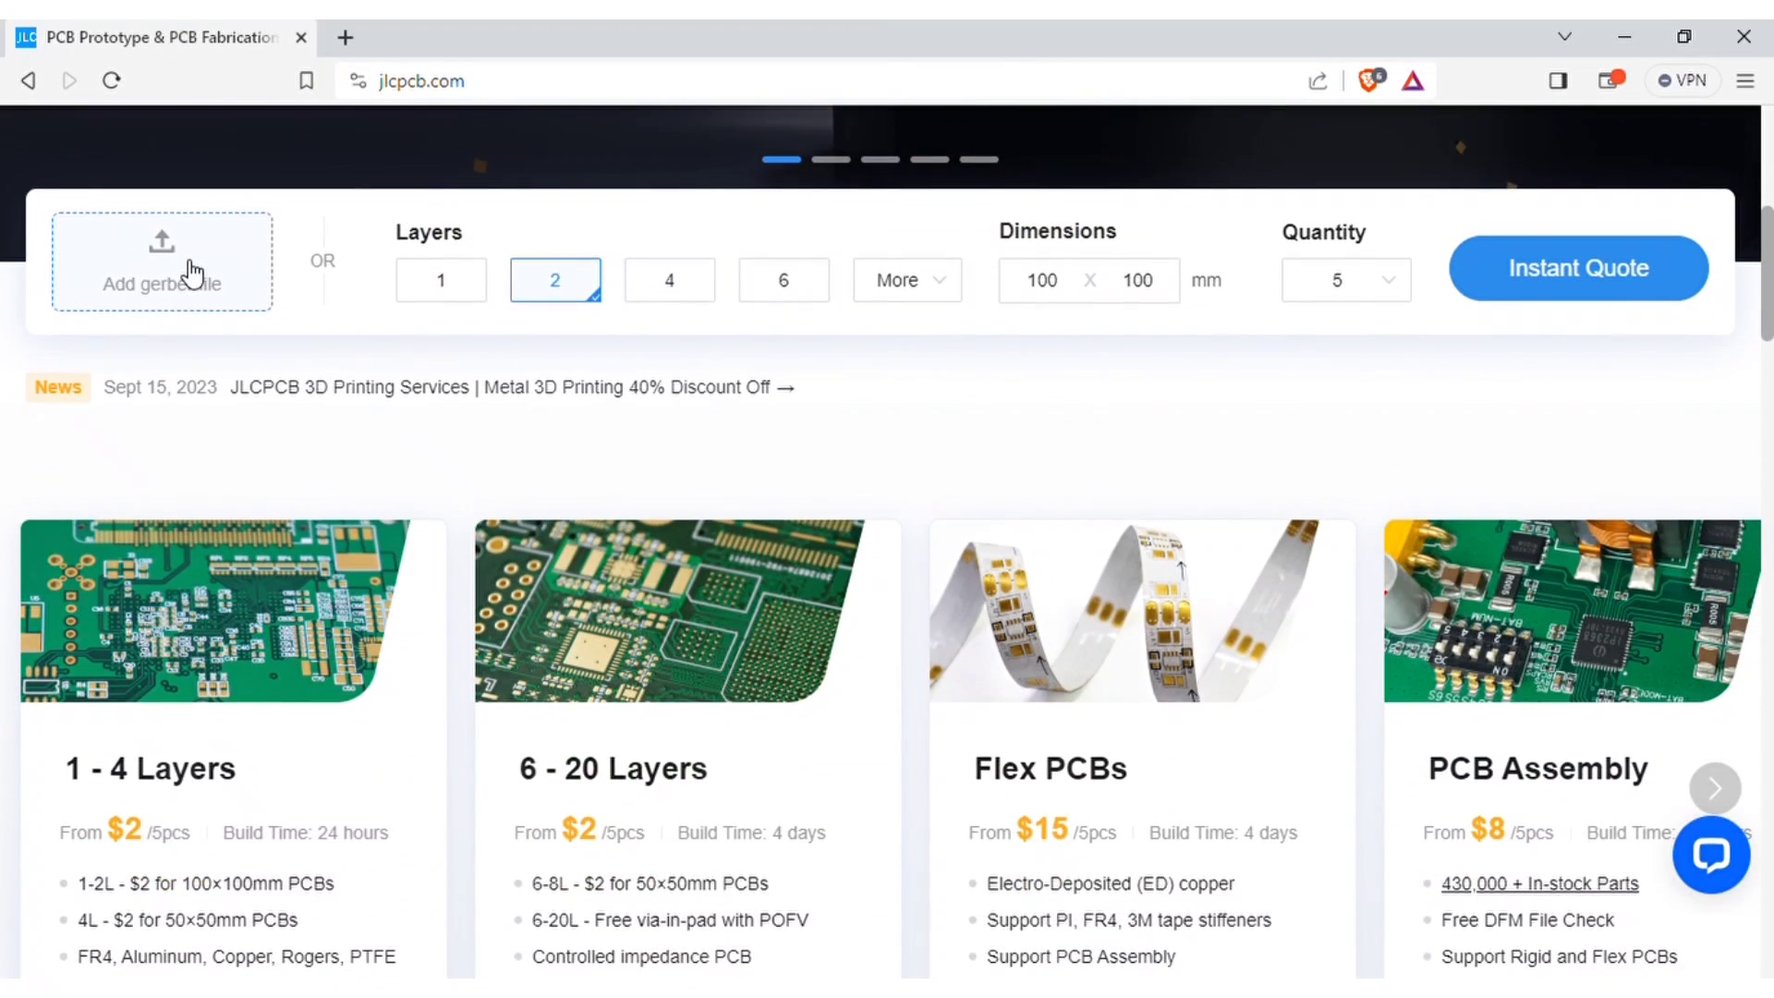
click(185, 273)
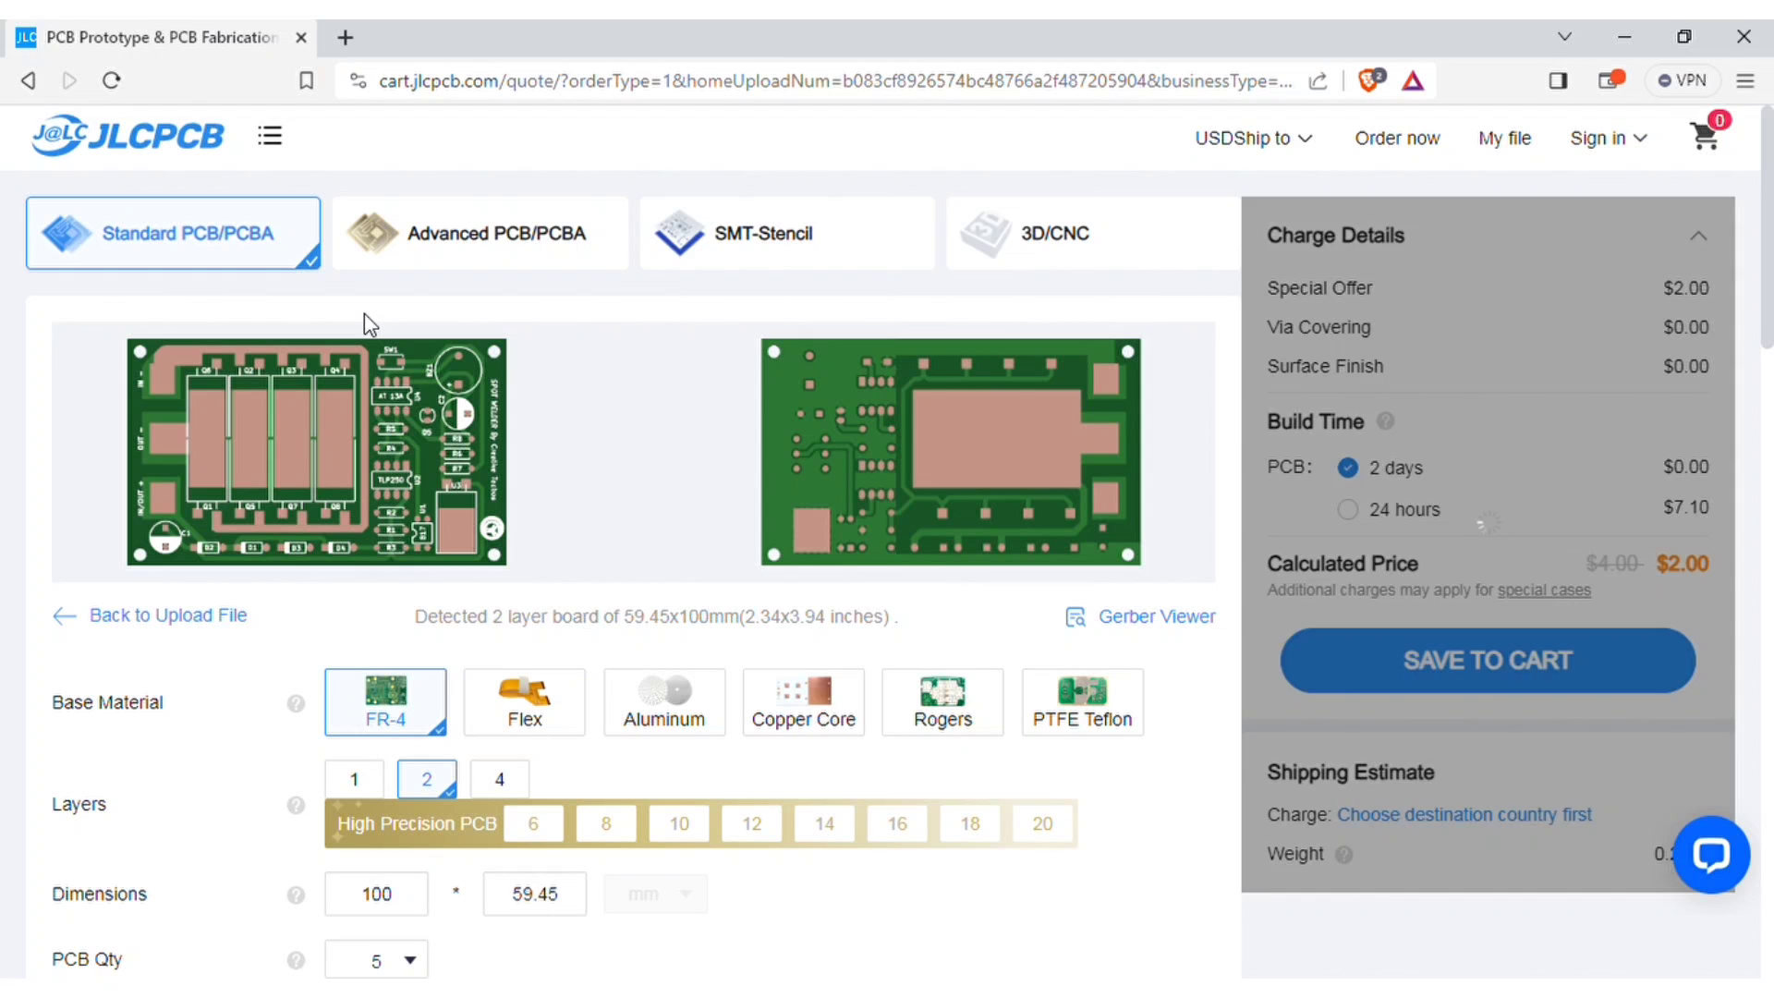
Step: Set the PCB color to Purple in the quote's specifications and check the board preview
scroll(644, 473, down, 5)
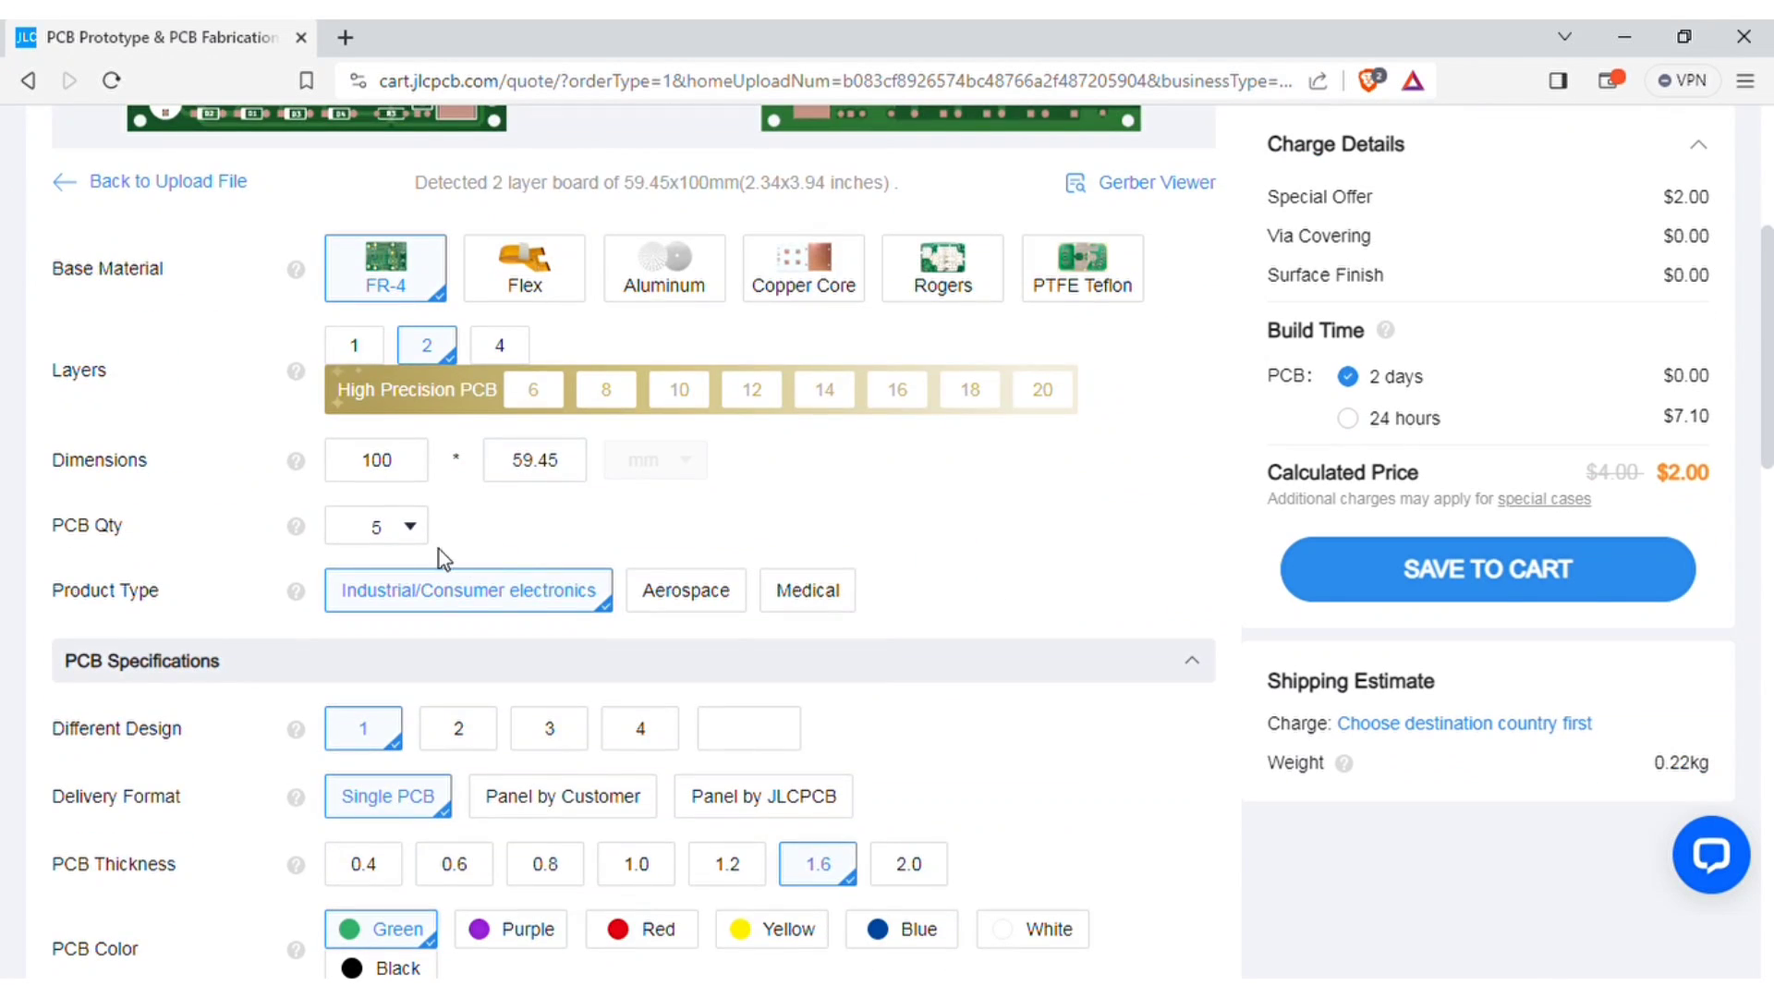
scroll(471, 606, down, 5)
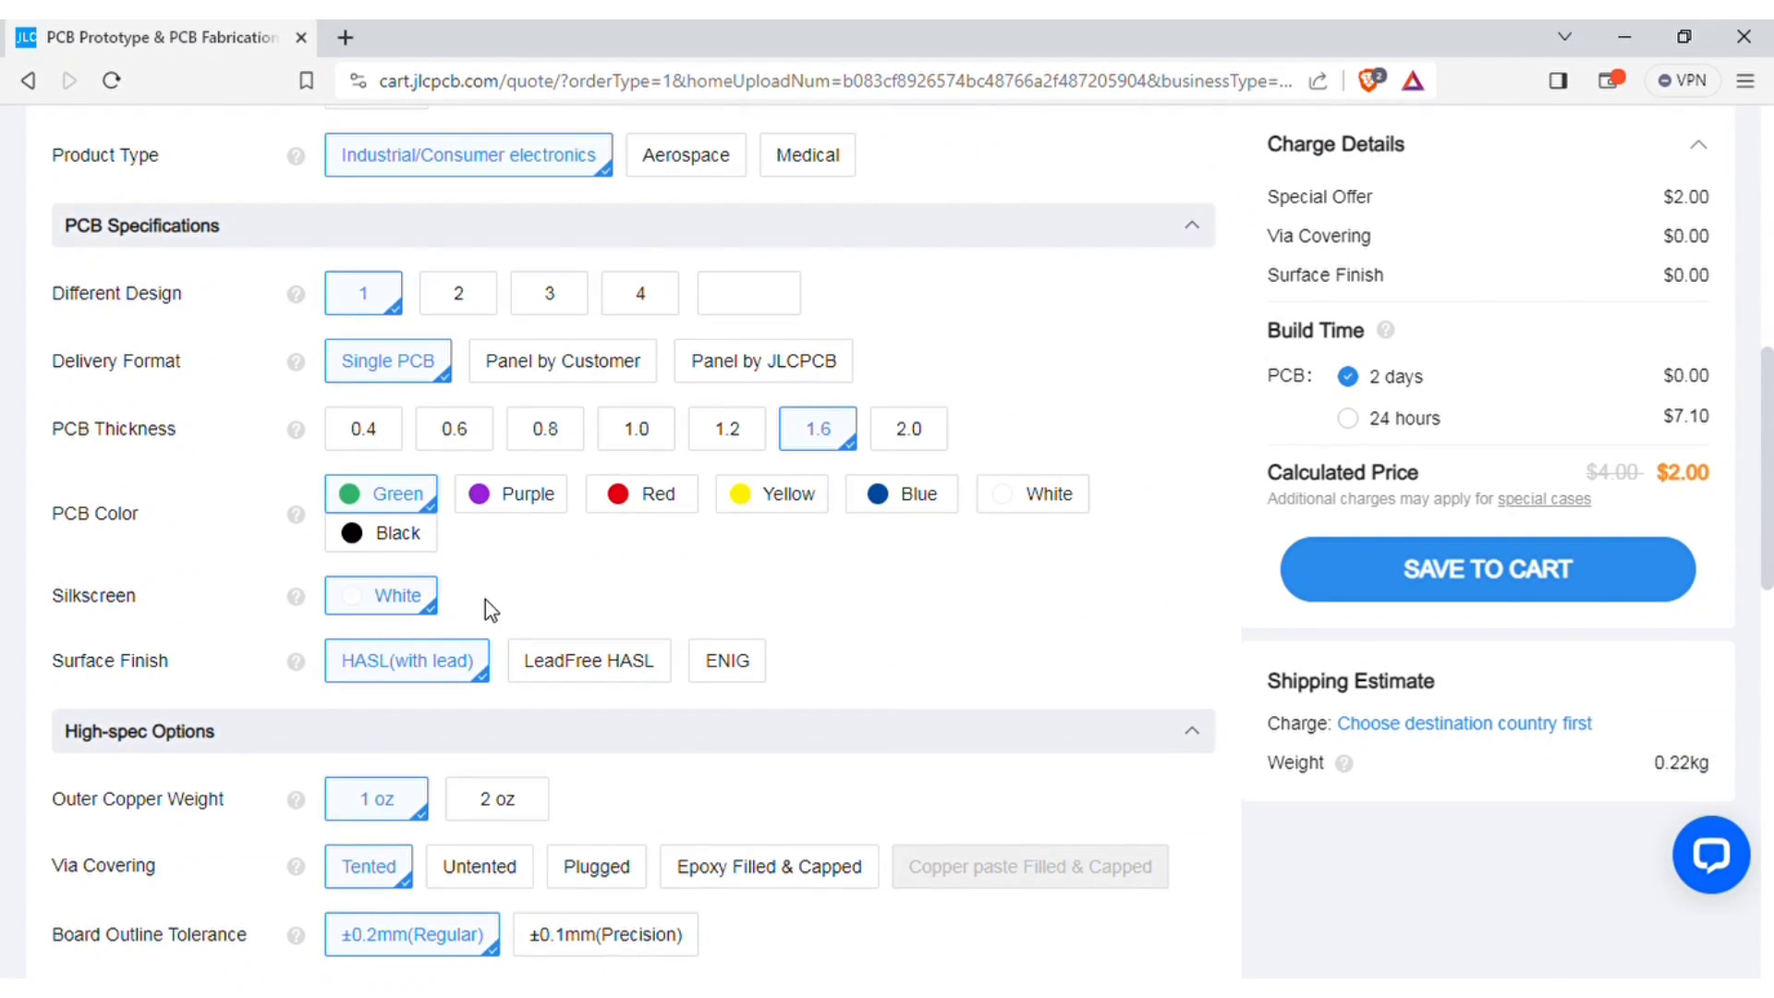
click(531, 529)
scroll(582, 504, up, 10)
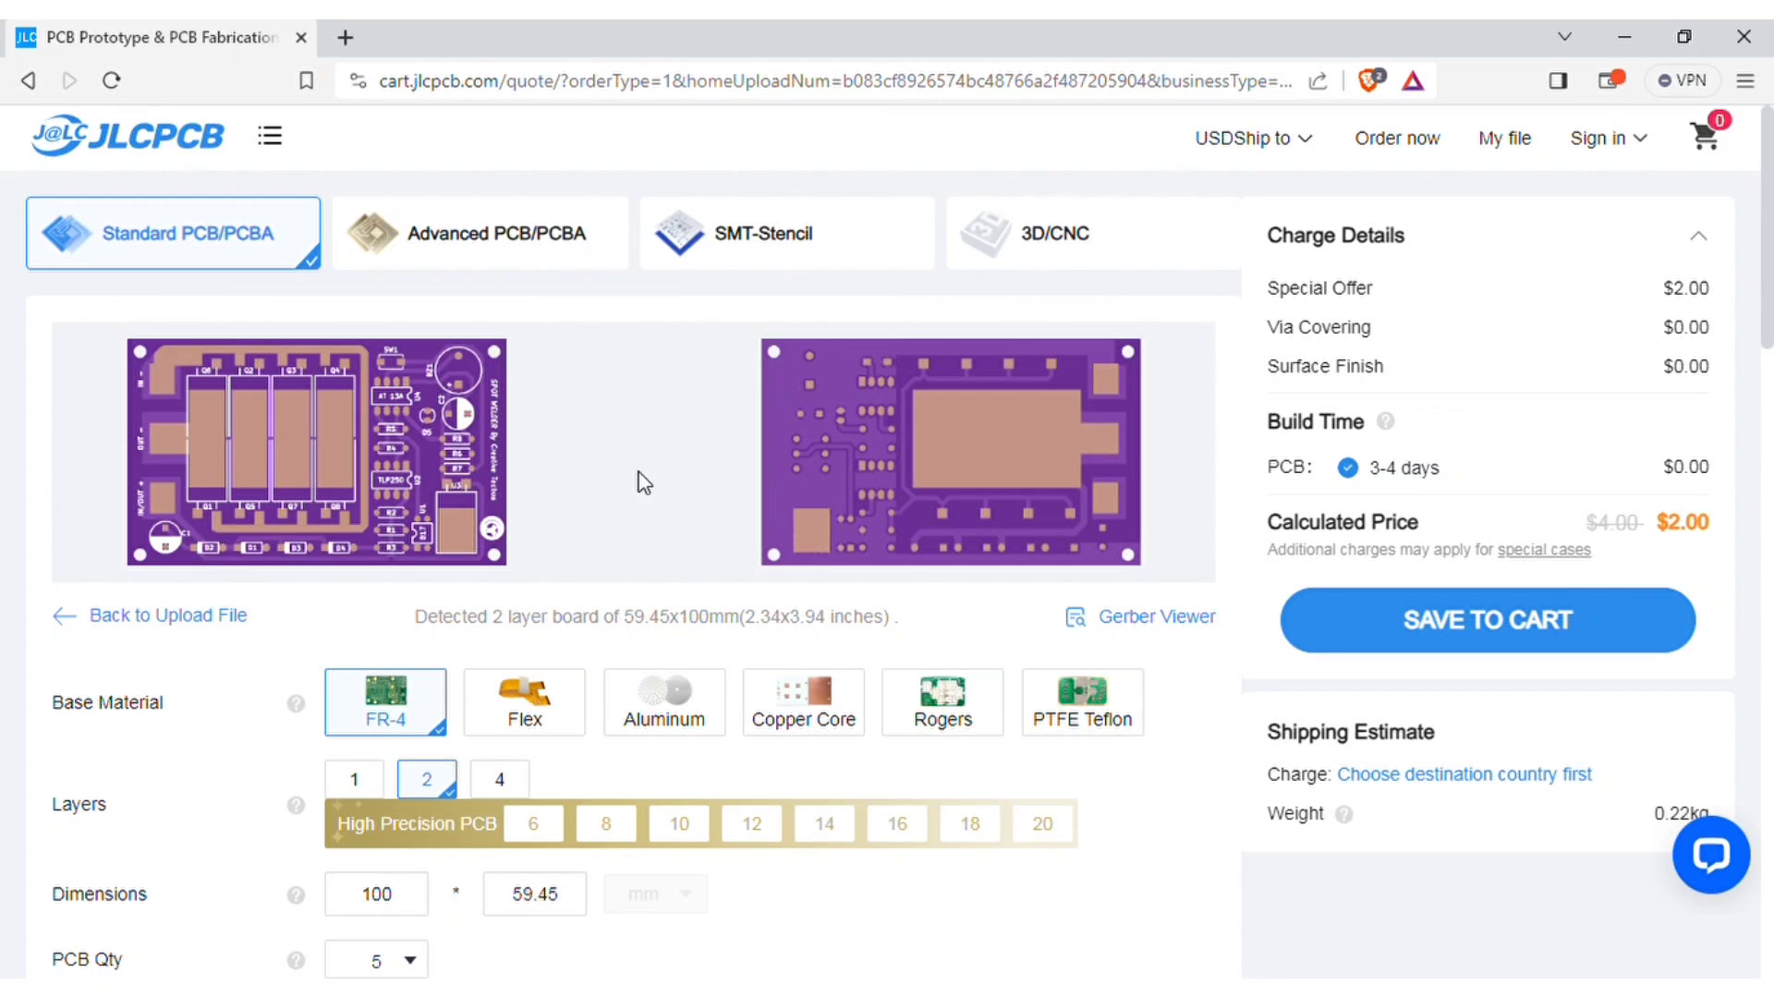
Step: Set the PCB color to Red and check the board preview
scroll(647, 555, down, 7)
scroll(567, 463, up, 7)
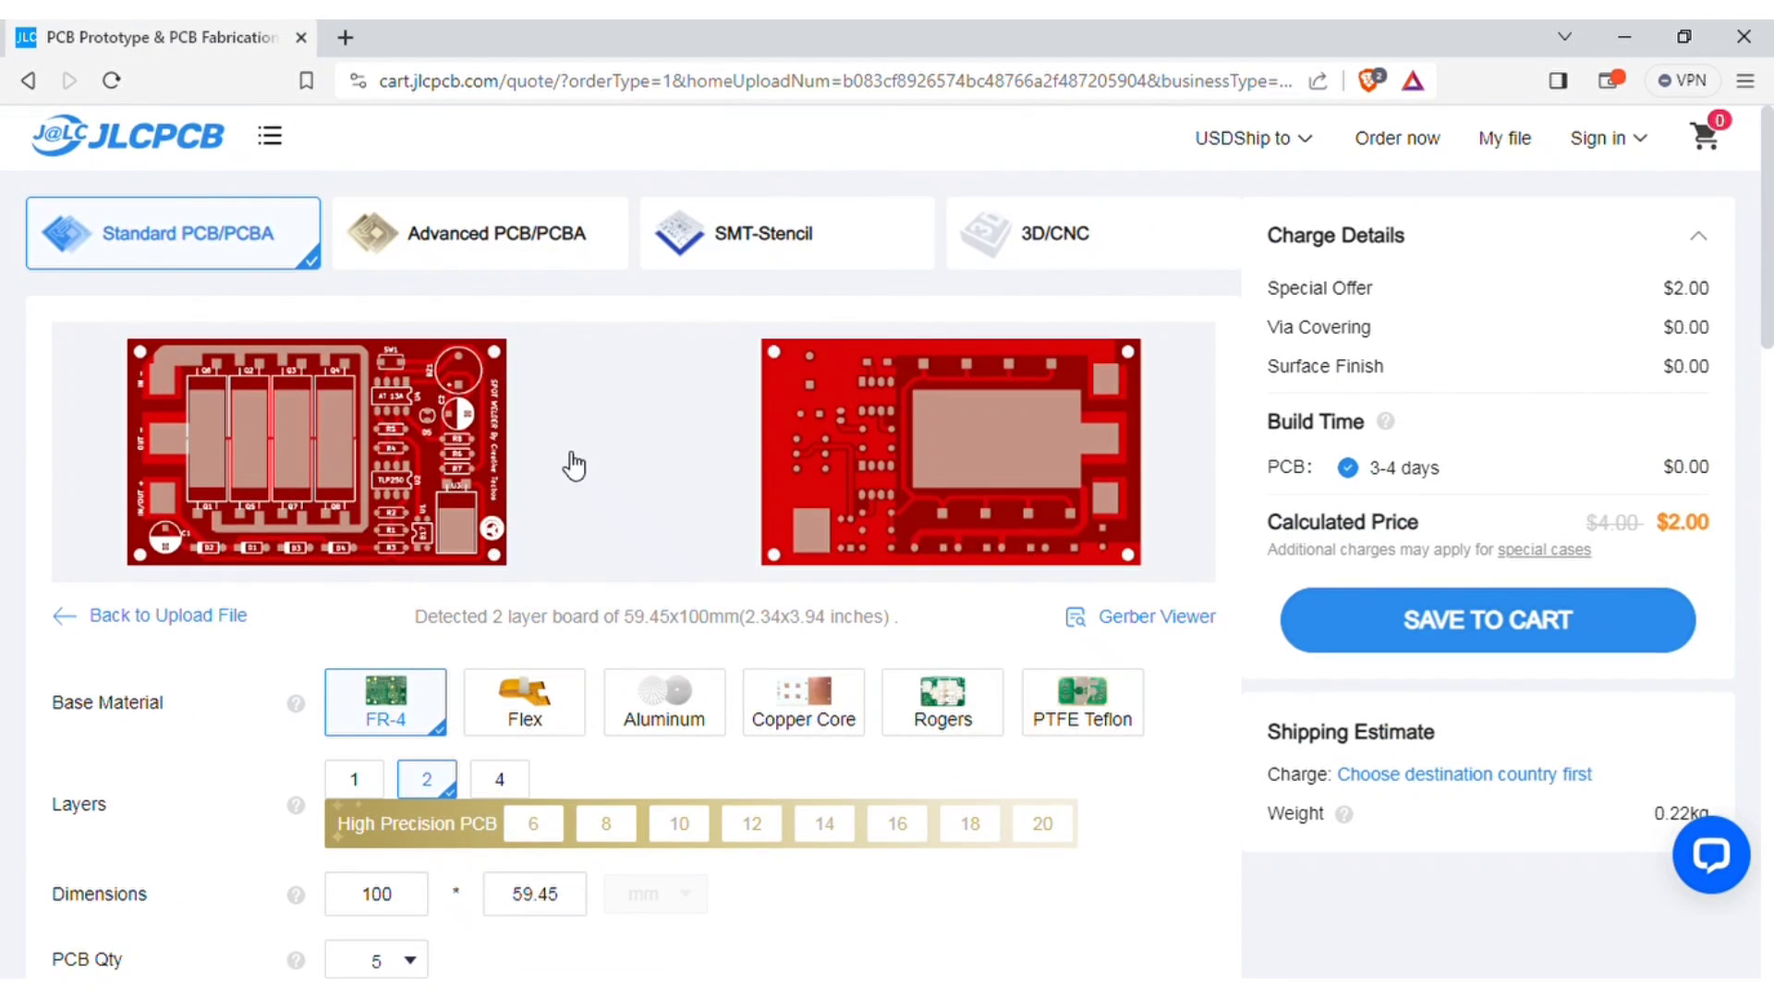
scroll(657, 483, down, 10)
scroll(653, 439, up, 10)
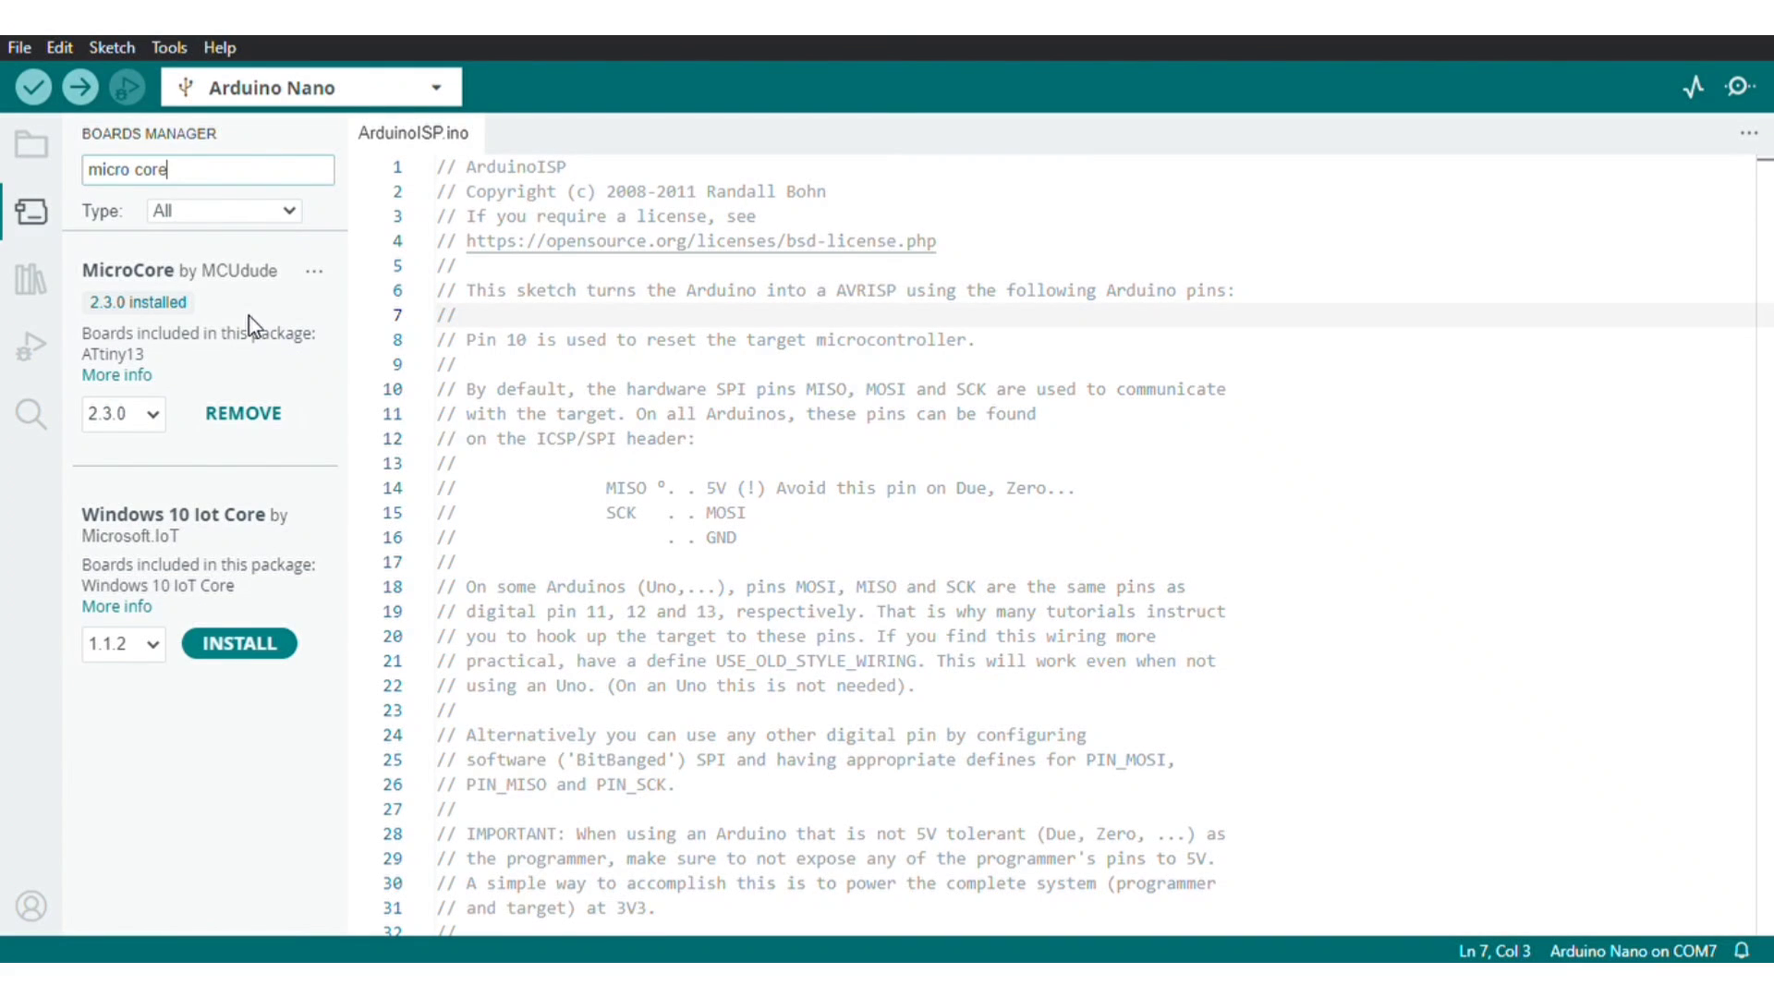
Step: In Arduino IDE, close the Boards Manager and upload the ArduinoISP sketch to the Arduino Nano
click(39, 231)
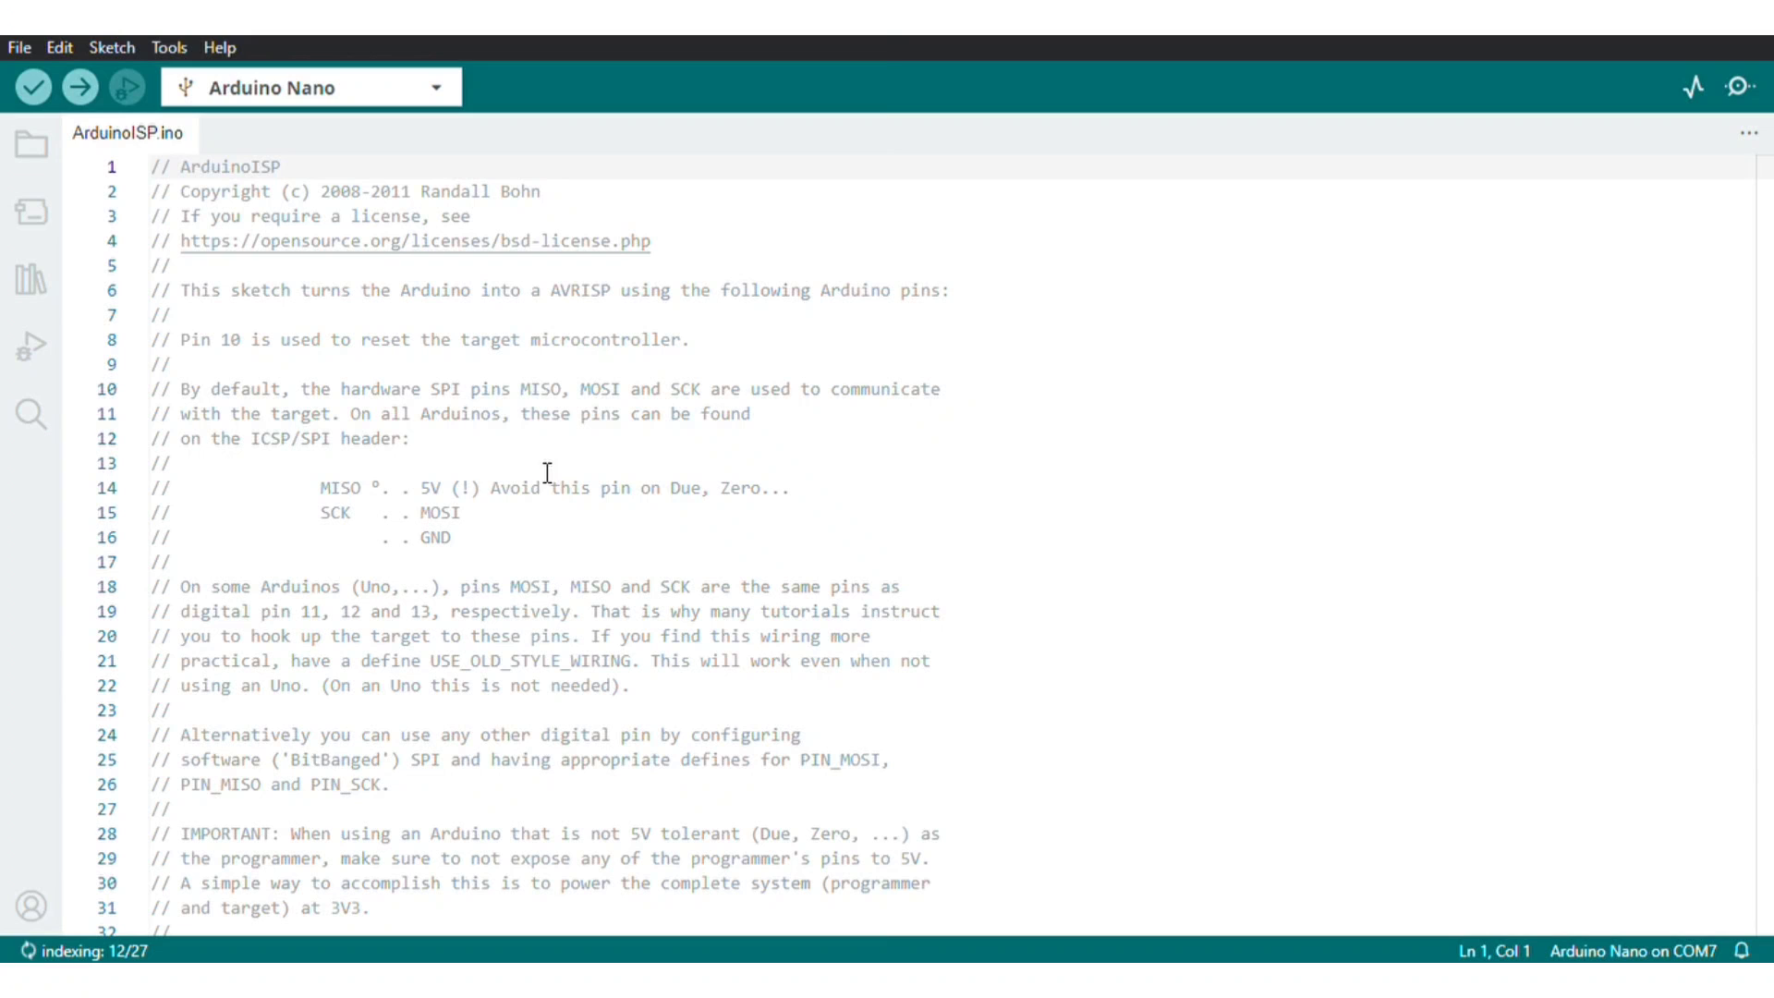
drag(1765, 171, 1696, 174)
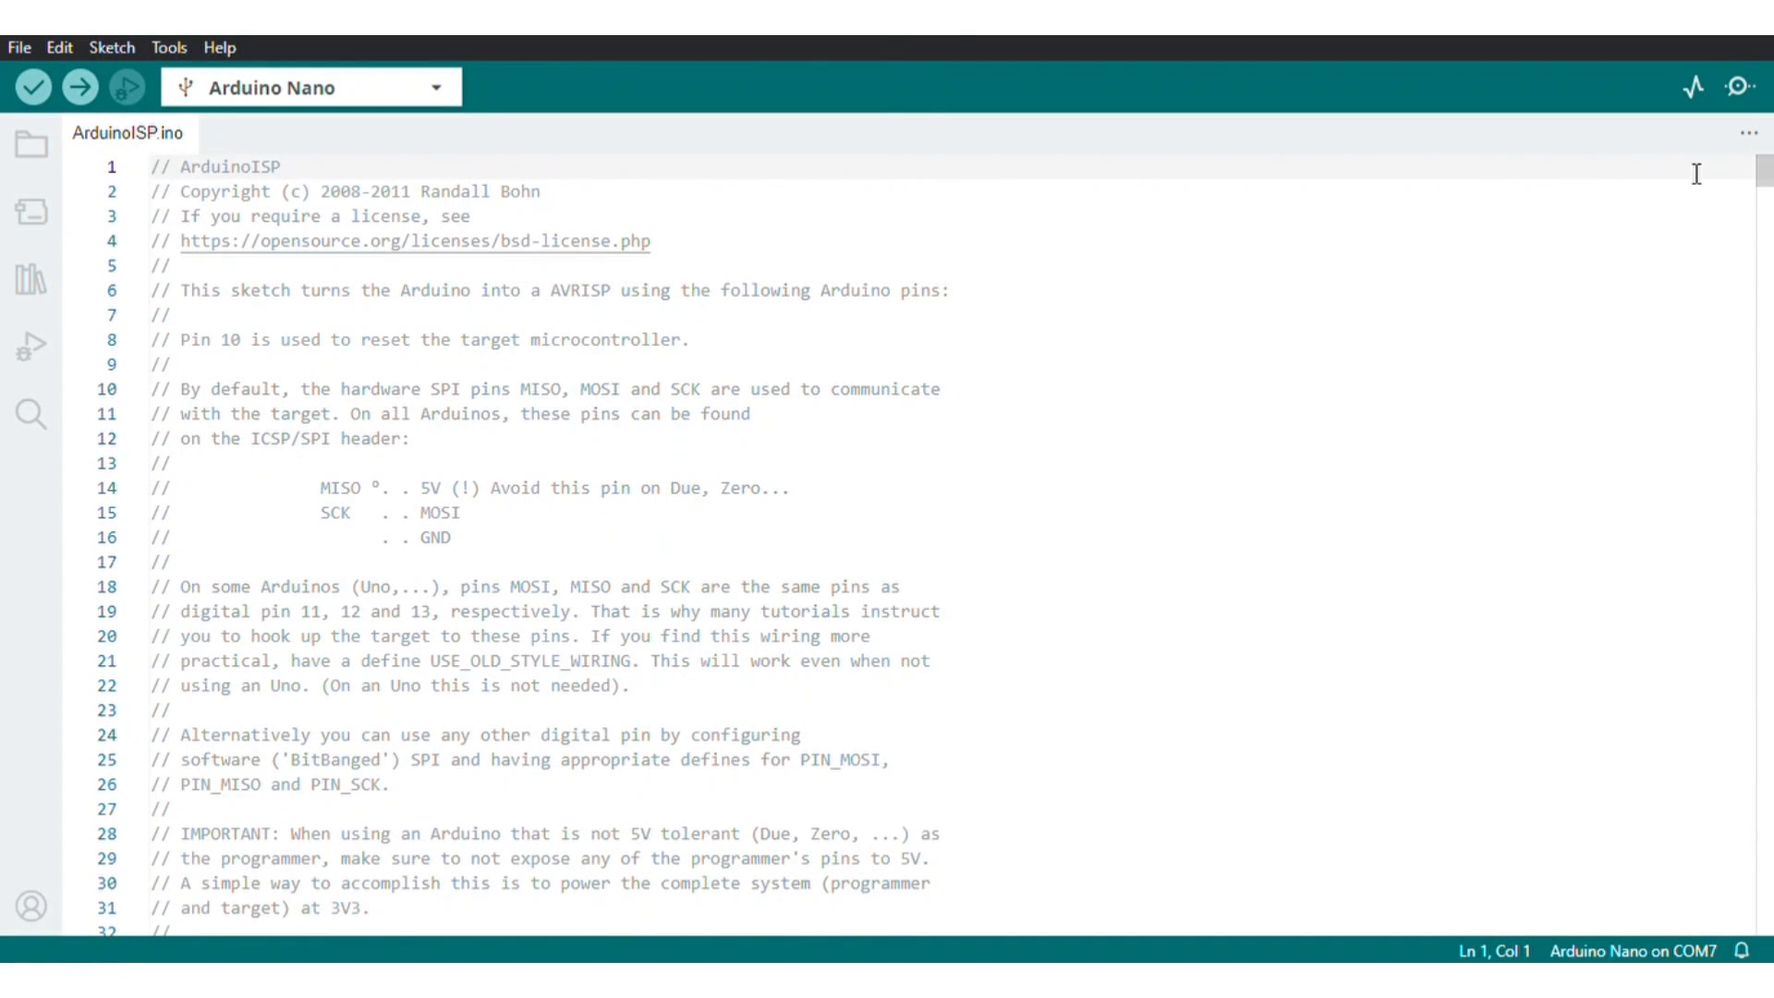
click(98, 85)
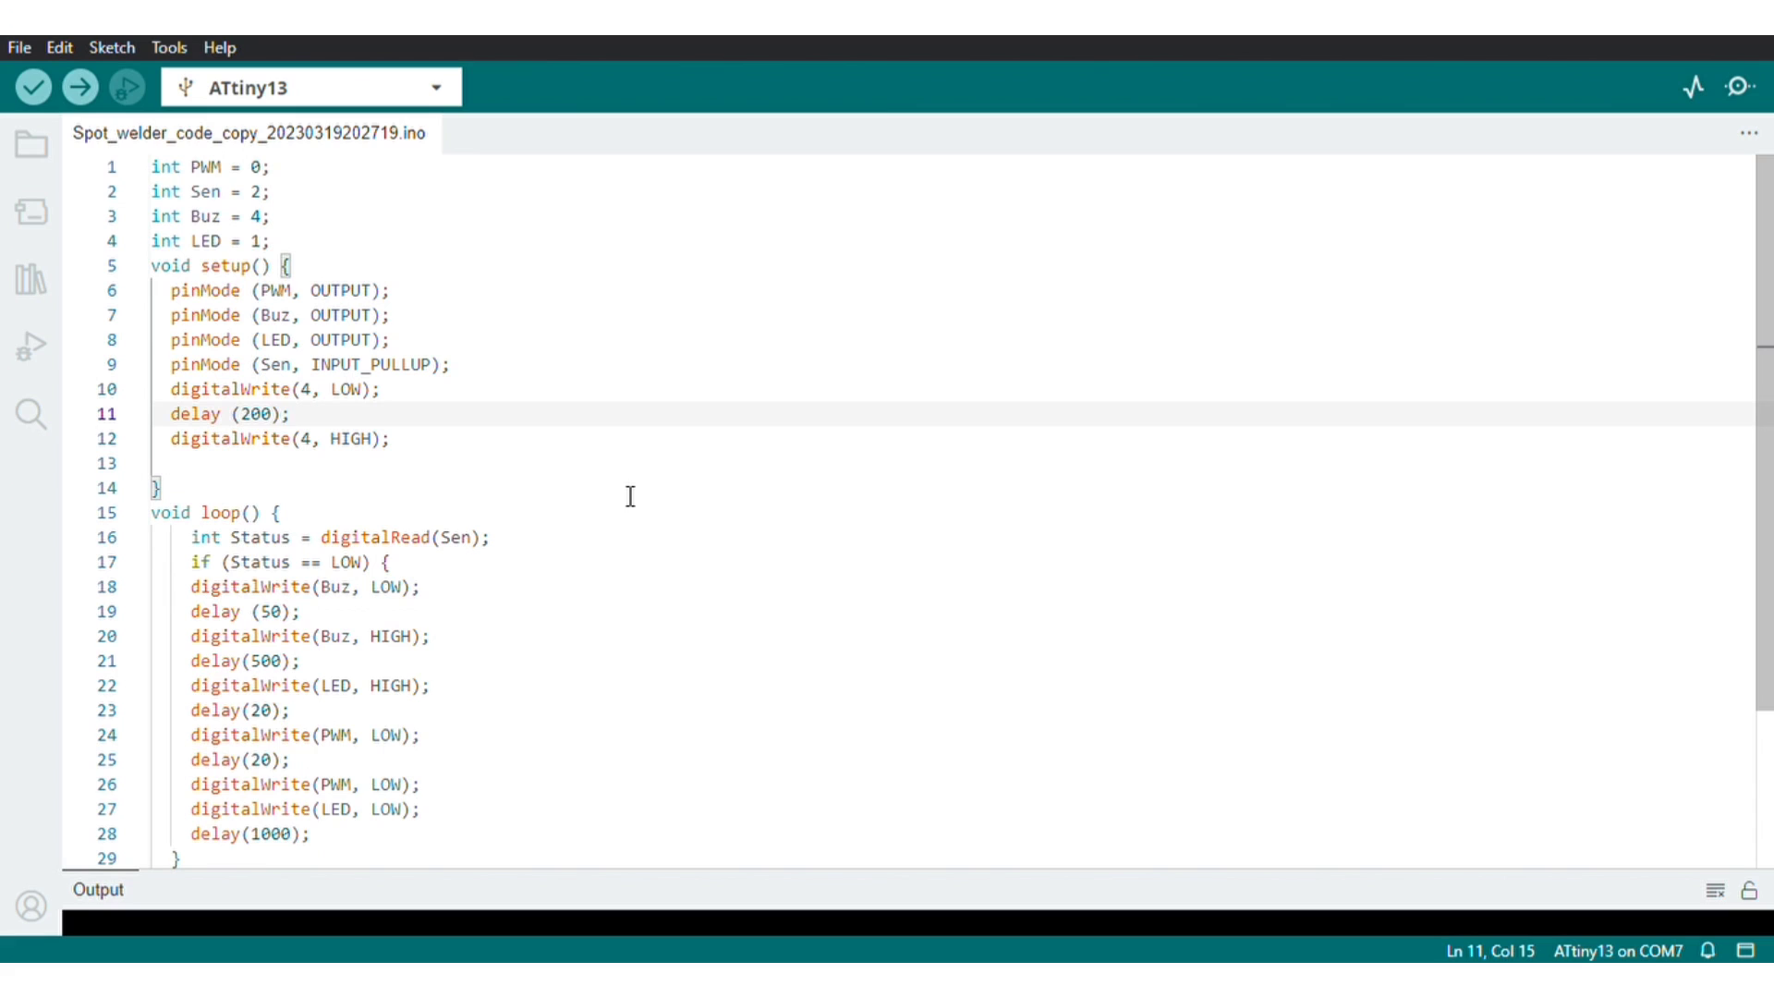
Step: Upload the spot welder sketch to the ATtiny13
click(90, 88)
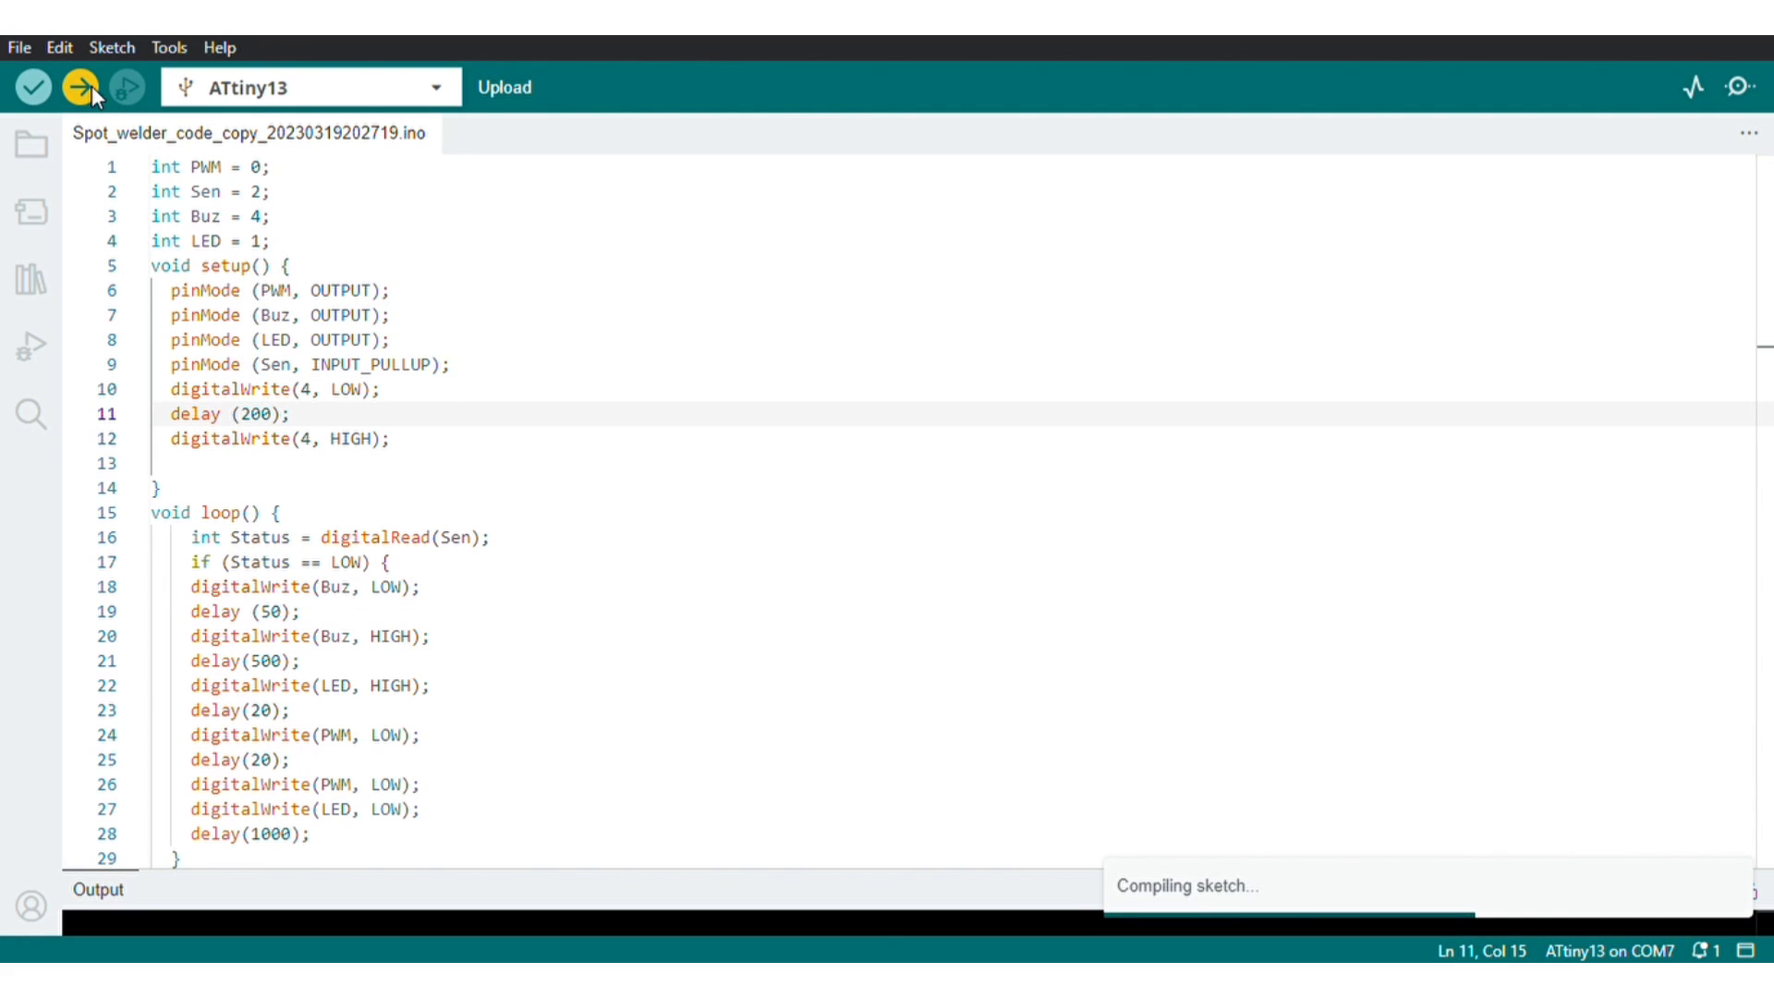